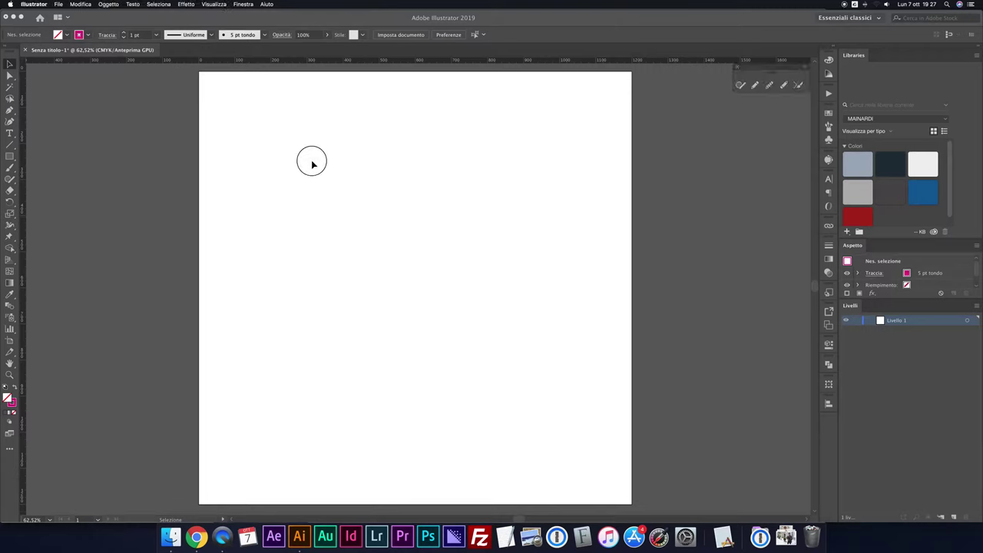
Paint a large freeform magenta outline with the Paintbrush and join its ends with the Pen
{"action": "key", "text": "b"}
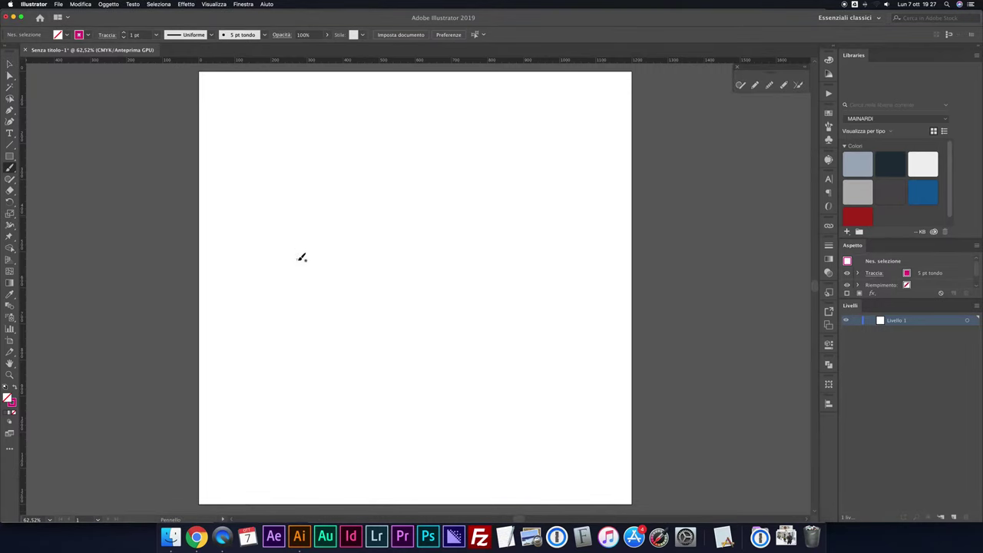
{"action": "left_click_drag", "start_coordinate": [302, 257], "coordinate": [287, 214]}
{"action": "key", "text": "ctrl+z"}
{"action": "mouse_move", "coordinate": [264, 274]}
{"action": "left_mouse_down"}
{"action": "mouse_move", "coordinate": [447, 213]}
{"action": "mouse_move", "coordinate": [278, 324]}
{"action": "mouse_move", "coordinate": [266, 287]}
{"action": "left_mouse_up"}
{"action": "key", "text": "p"}
{"action": "left_click", "coordinate": [267, 287]}
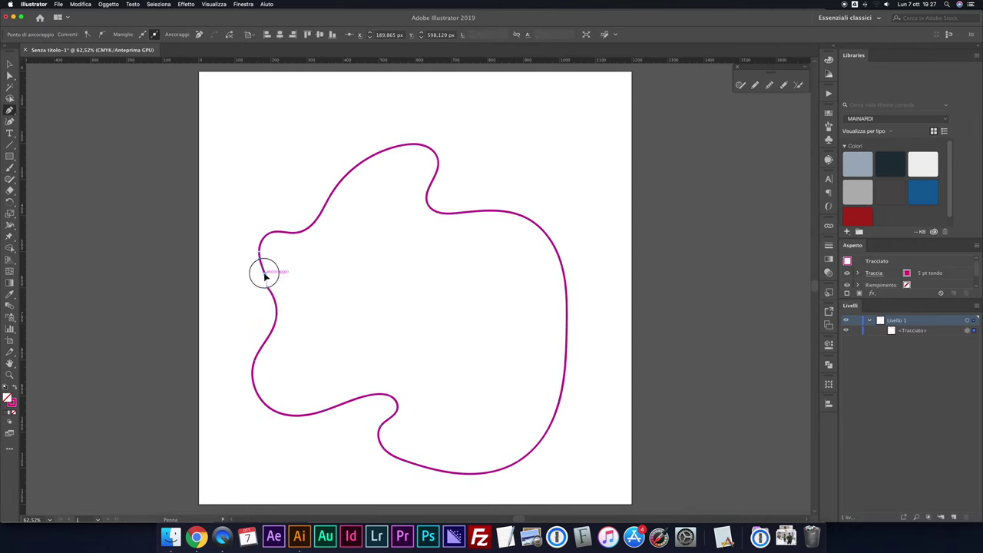
{"action": "left_click", "coordinate": [266, 273]}
Centre the outline horizontally and vertically on the artboard, then deselect it
{"action": "left_click", "coordinate": [9, 65]}
{"action": "left_click", "coordinate": [320, 35]}
{"action": "left_click", "coordinate": [280, 35]}
{"action": "key", "text": "ctrl+z"}
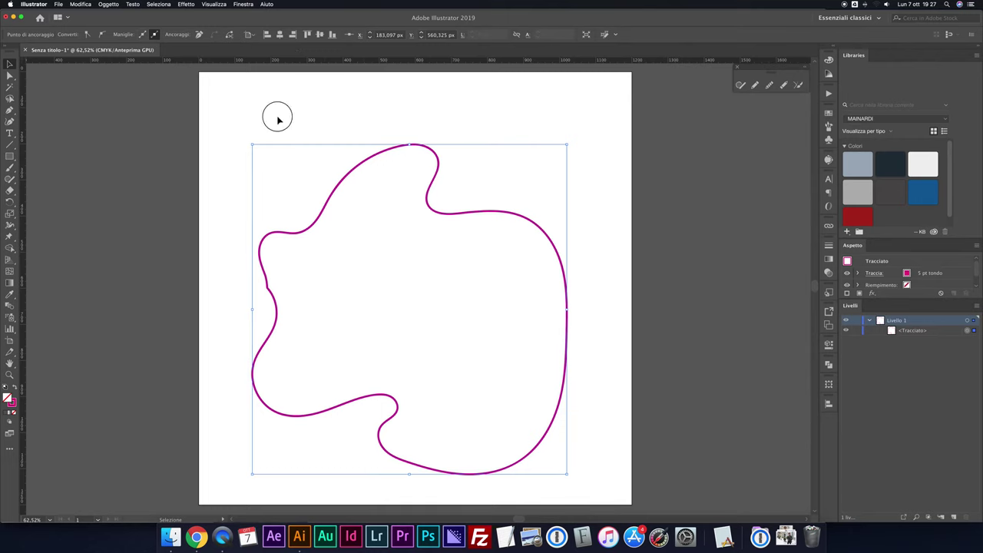
{"action": "left_click", "coordinate": [348, 179]}
{"action": "left_click", "coordinate": [429, 35]}
{"action": "left_click", "coordinate": [470, 35]}
{"action": "left_click", "coordinate": [634, 206]}
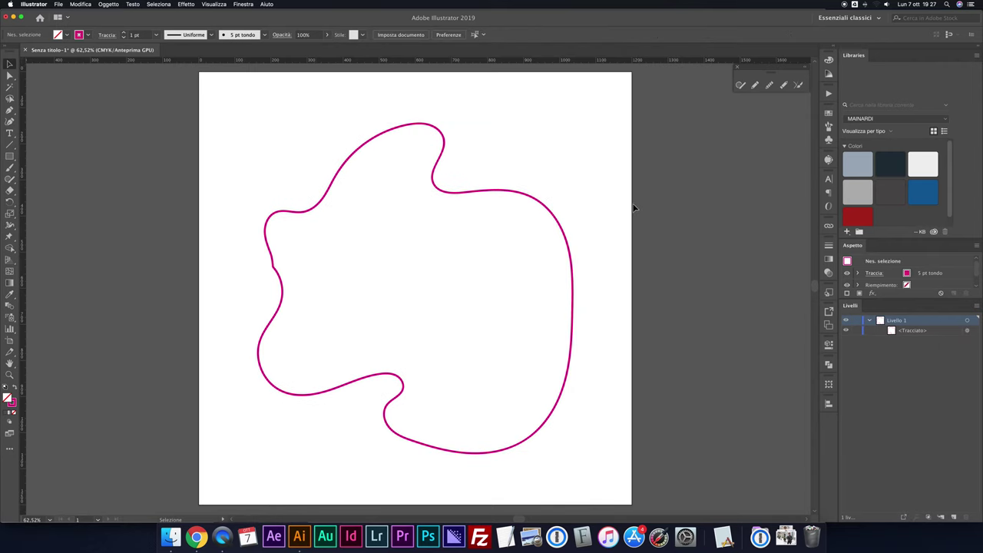
Paint a smaller freeform path inside the outline and close it with a smooth curve
{"action": "key", "text": "p"}
{"action": "key", "text": "b"}
{"action": "mouse_move", "coordinate": [388, 312]}
{"action": "left_mouse_down"}
{"action": "mouse_move", "coordinate": [530, 289]}
{"action": "mouse_move", "coordinate": [474, 346]}
{"action": "mouse_move", "coordinate": [437, 367]}
{"action": "mouse_move", "coordinate": [385, 345]}
{"action": "mouse_move", "coordinate": [398, 318]}
{"action": "left_mouse_up"}
{"action": "key", "text": "p"}
{"action": "left_click", "coordinate": [398, 318]}
{"action": "left_click_drag", "start_coordinate": [395, 318], "coordinate": [384, 314]}
Centre the inner path on the artboard, then marquee-select both paths
{"action": "key", "text": "v"}
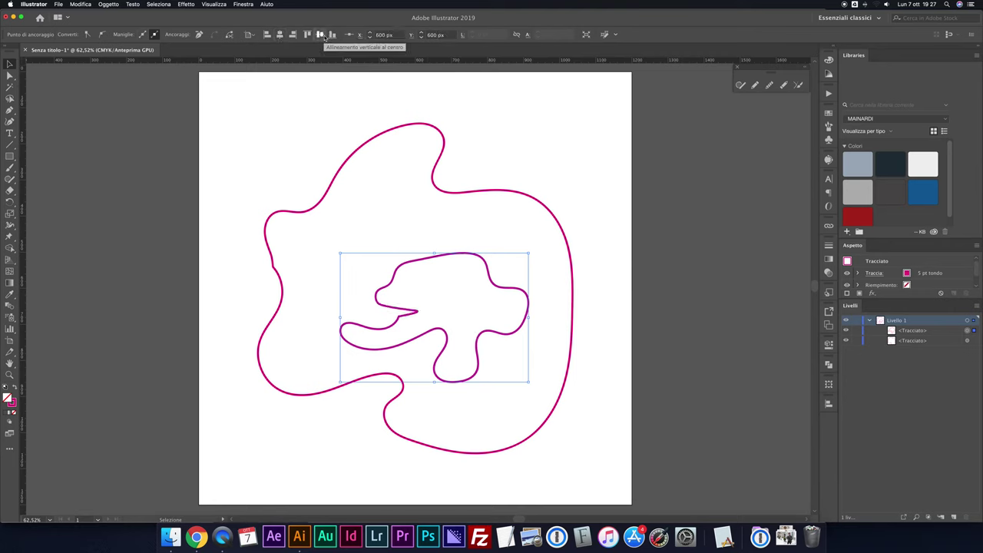
{"action": "left_click", "coordinate": [459, 258]}
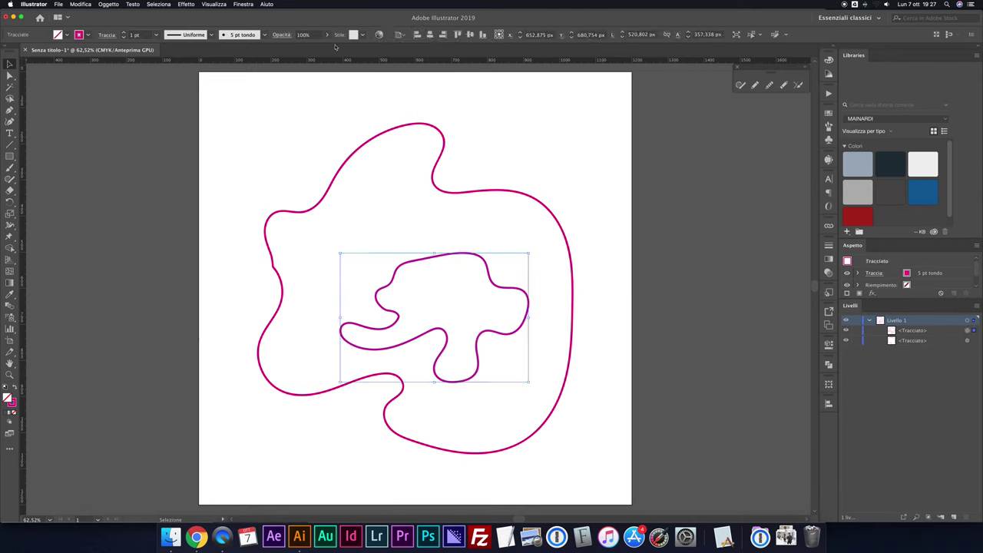
{"action": "left_click", "coordinate": [430, 35]}
{"action": "left_click", "coordinate": [470, 34]}
{"action": "left_click", "coordinate": [558, 183]}
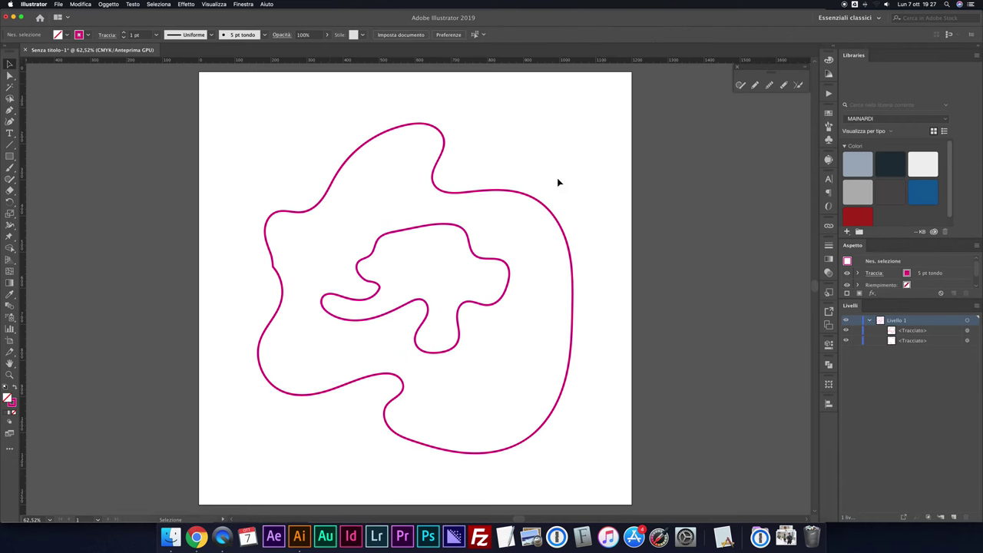
{"action": "left_click_drag", "start_coordinate": [284, 152], "coordinate": [448, 313]}
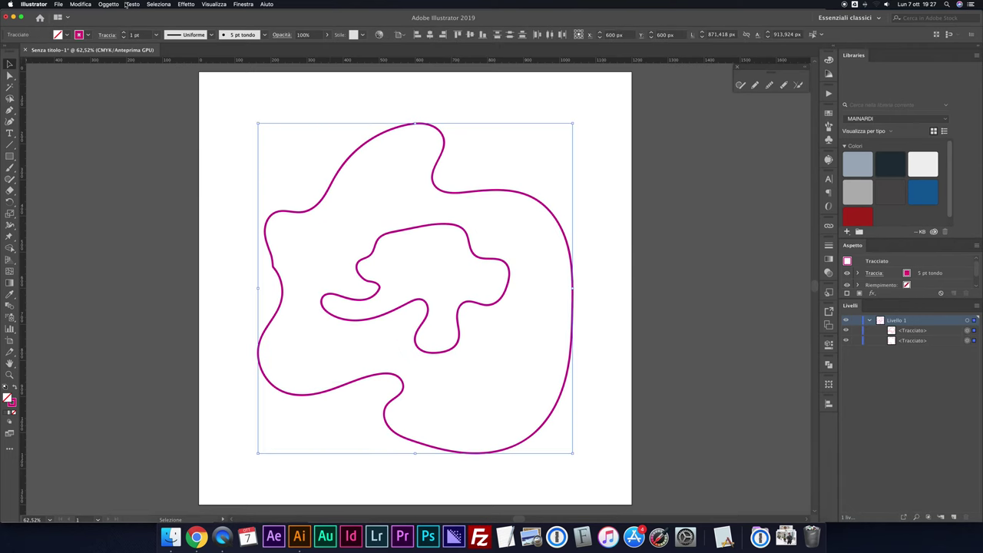
Blend the two paths with 150 specified steps and target the outer source path in Layers
{"action": "left_click", "coordinate": [109, 4]}
{"action": "mouse_move", "coordinate": [113, 190]}
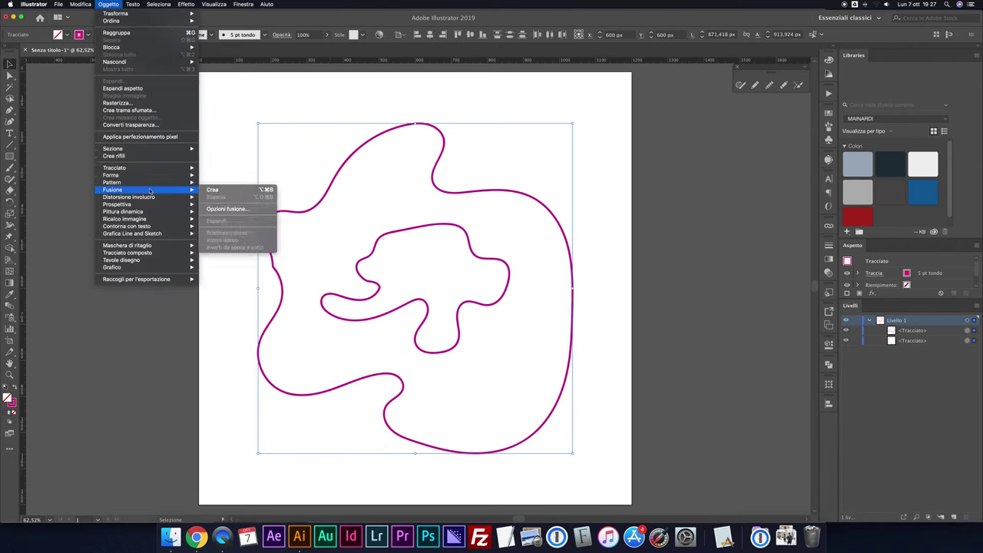
{"action": "left_click", "coordinate": [215, 190]}
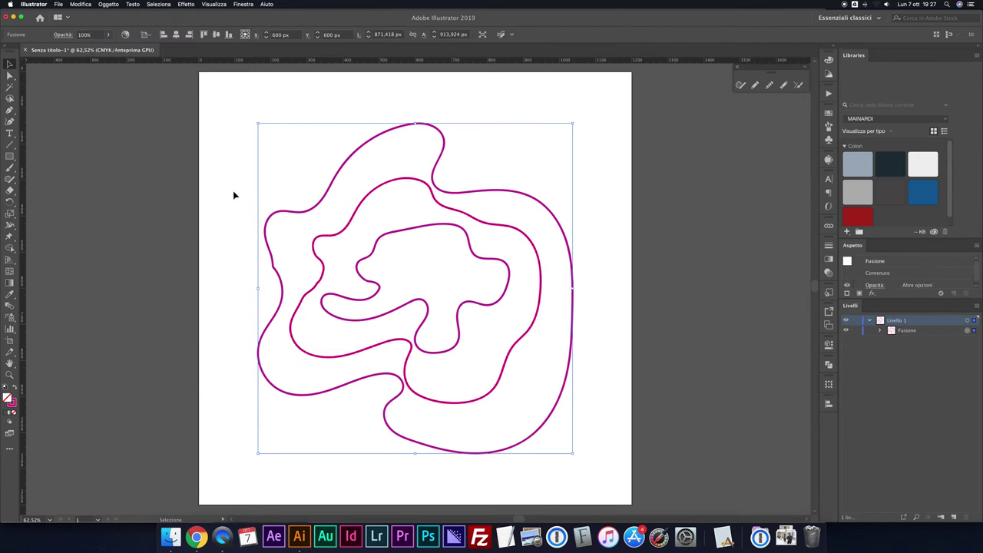
{"action": "left_click", "coordinate": [111, 4]}
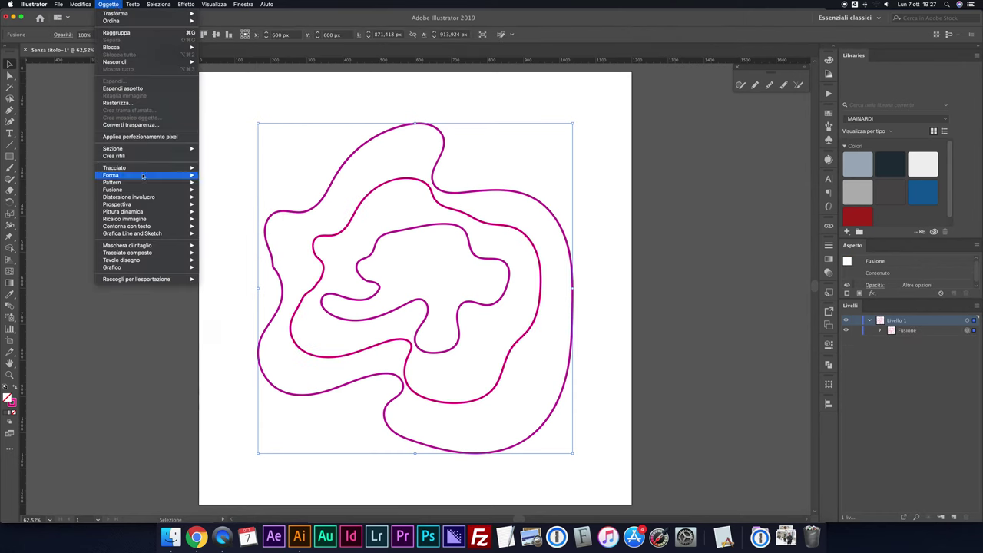
{"action": "mouse_move", "coordinate": [113, 190]}
{"action": "left_click", "coordinate": [227, 209]}
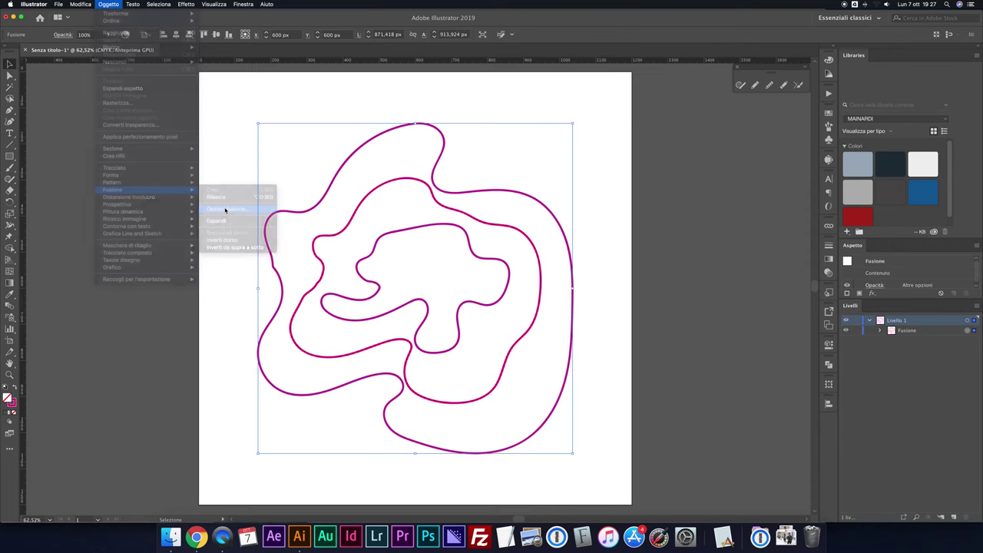
{"action": "left_click", "coordinate": [395, 246]}
{"action": "left_click", "coordinate": [459, 201]}
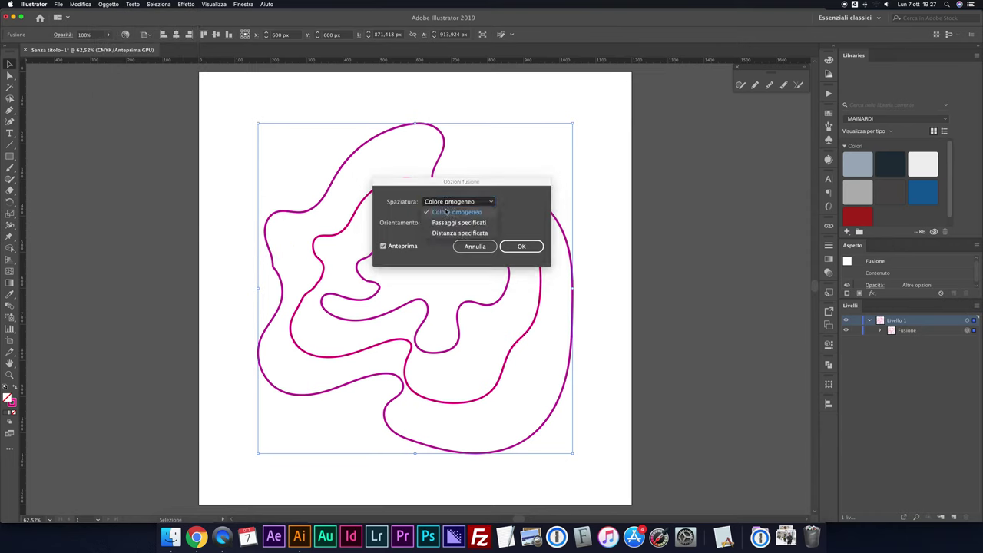
{"action": "left_click", "coordinate": [452, 222]}
{"action": "type", "text": "150"}
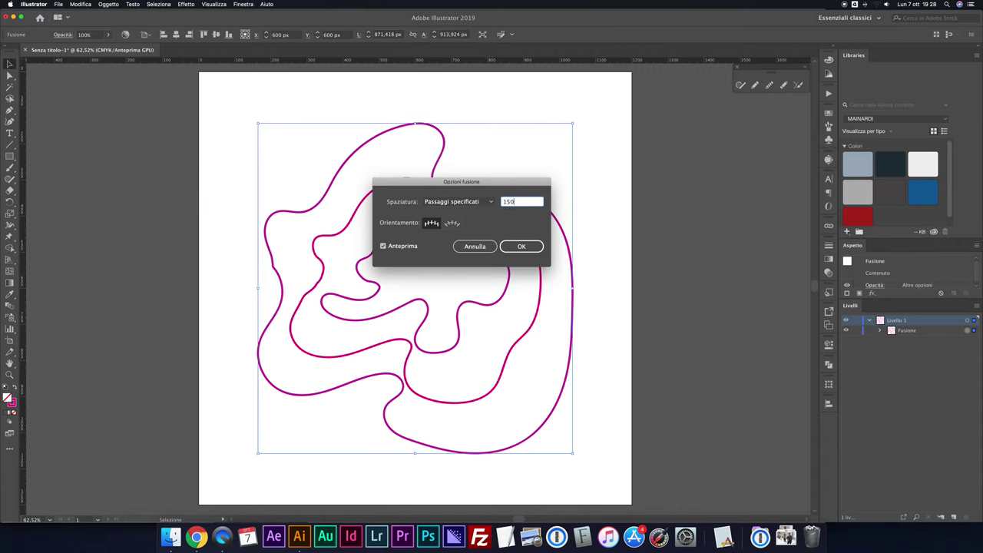
{"action": "left_click", "coordinate": [521, 246]}
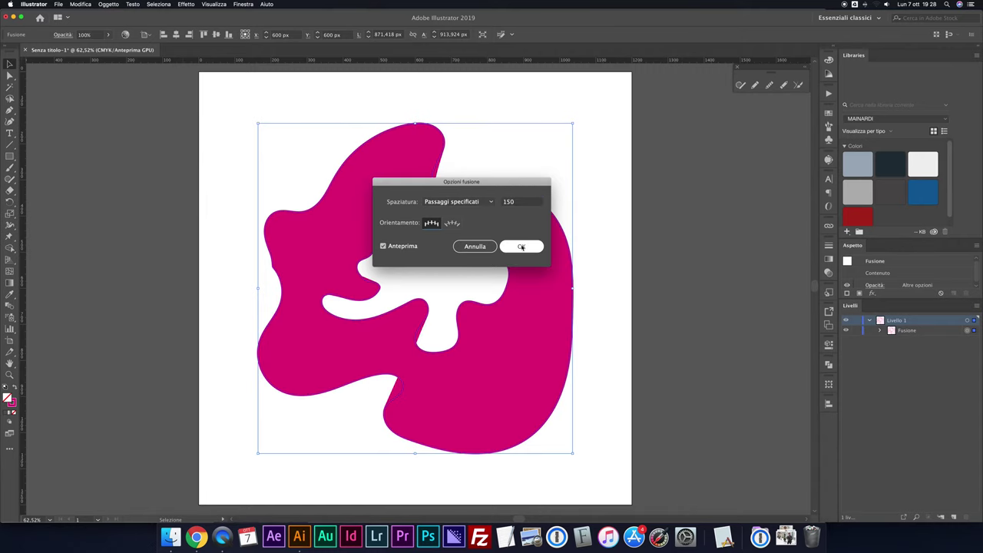
{"action": "left_click", "coordinate": [881, 331]}
{"action": "left_click", "coordinate": [974, 351]}
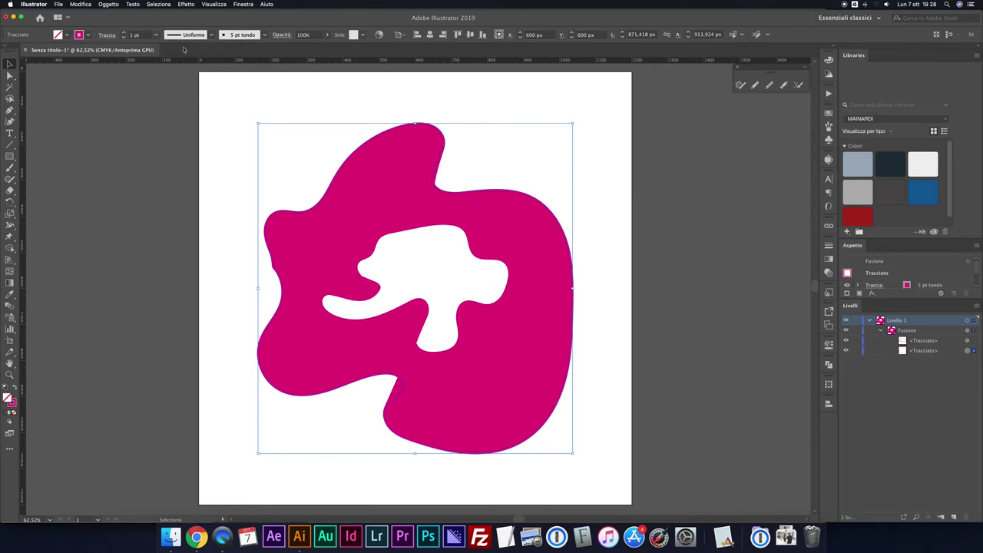
Give the blend's outer source path a blue stroke swatch
{"action": "left_click", "coordinate": [86, 35]}
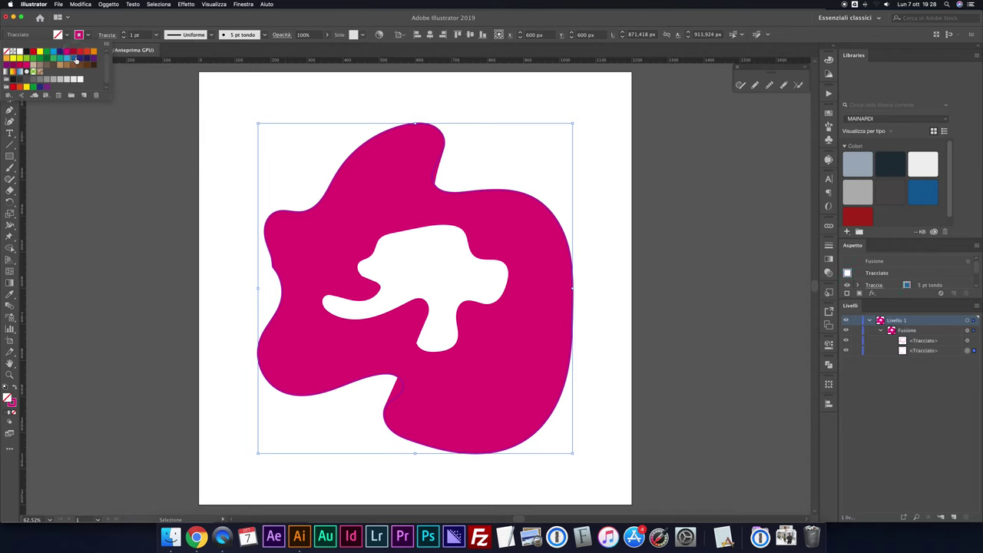
{"action": "left_click", "coordinate": [74, 59]}
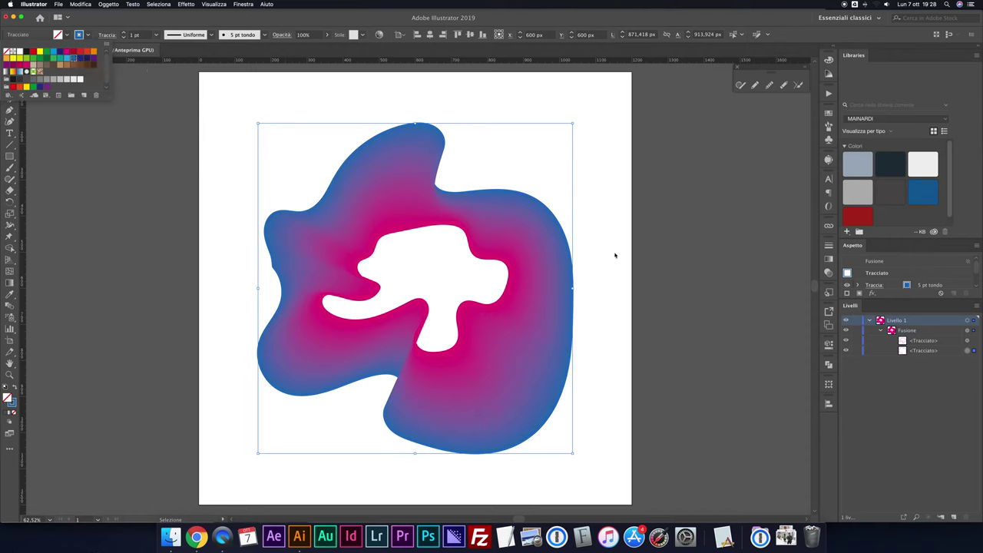
{"action": "left_click", "coordinate": [976, 332]}
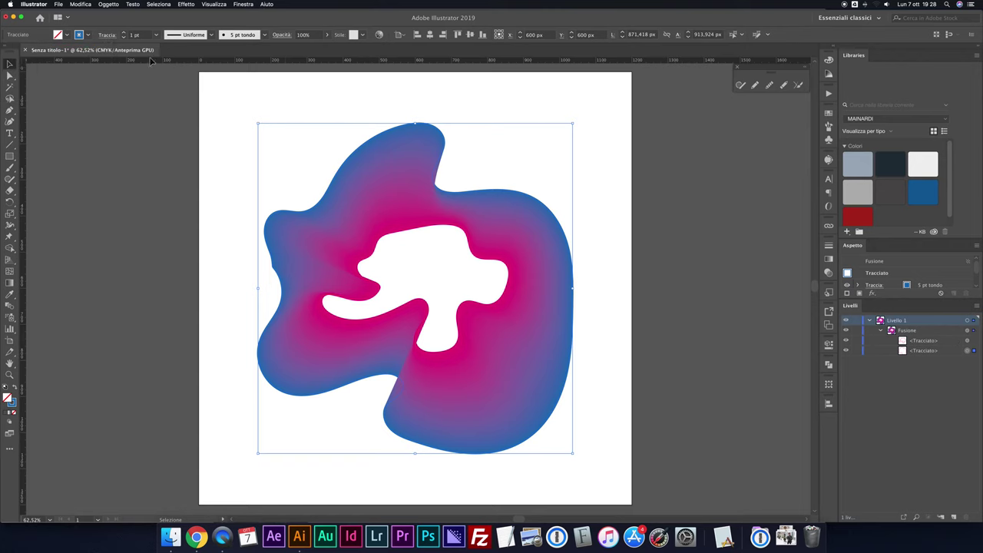
{"action": "left_click", "coordinate": [67, 36]}
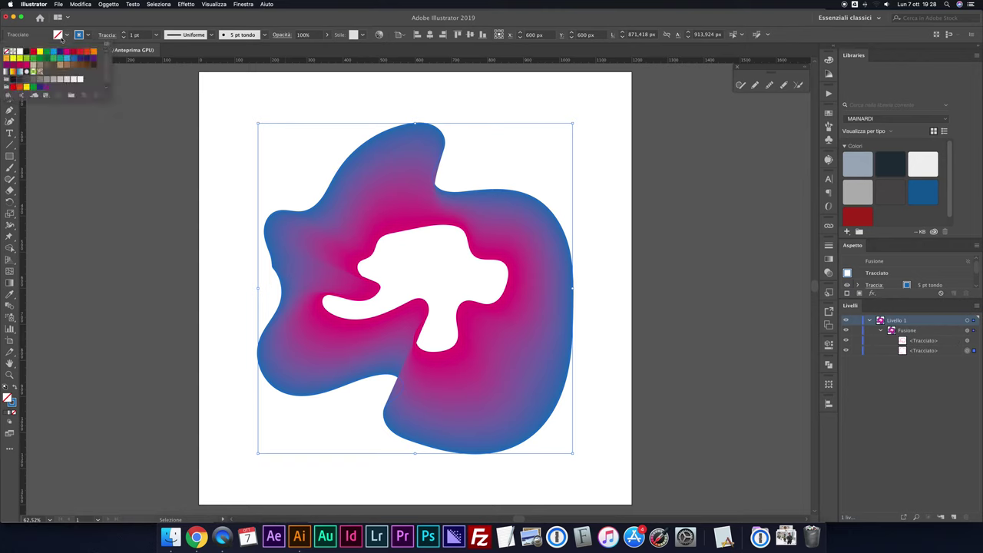
{"action": "left_click", "coordinate": [137, 127]}
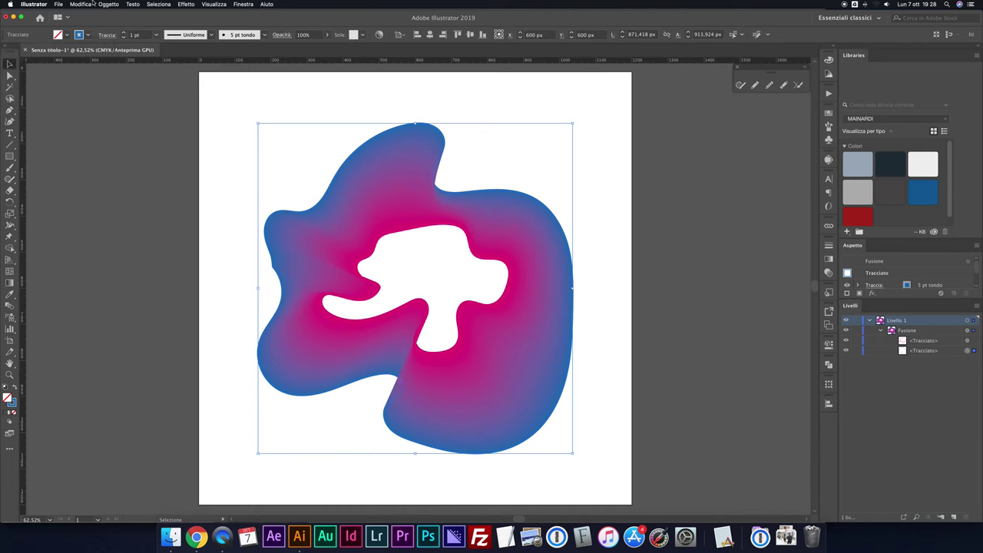
{"action": "left_click", "coordinate": [108, 4]}
{"action": "mouse_move", "coordinate": [113, 190]}
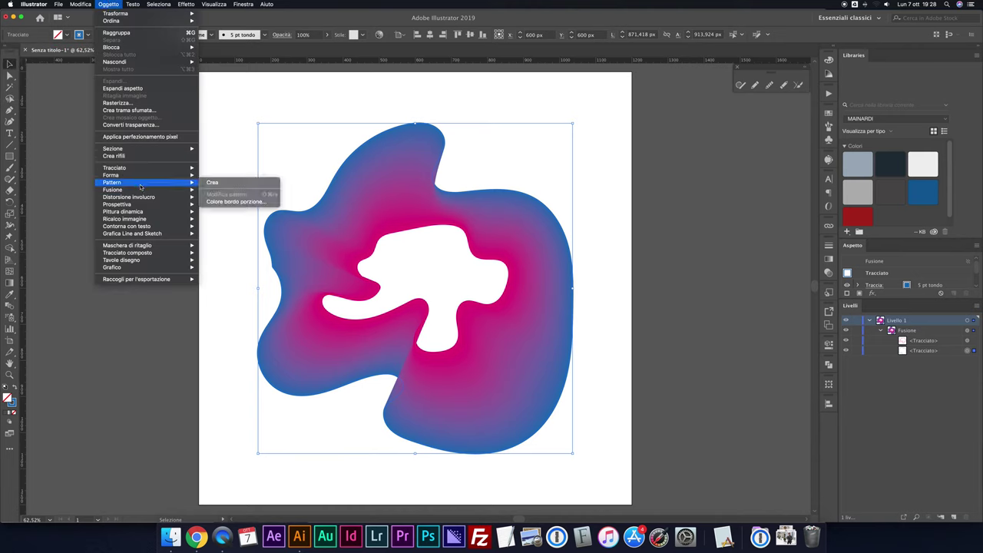
Reduce the blend to 100 specified steps with Preview on, then zoom in to inspect
{"action": "left_click", "coordinate": [214, 209]}
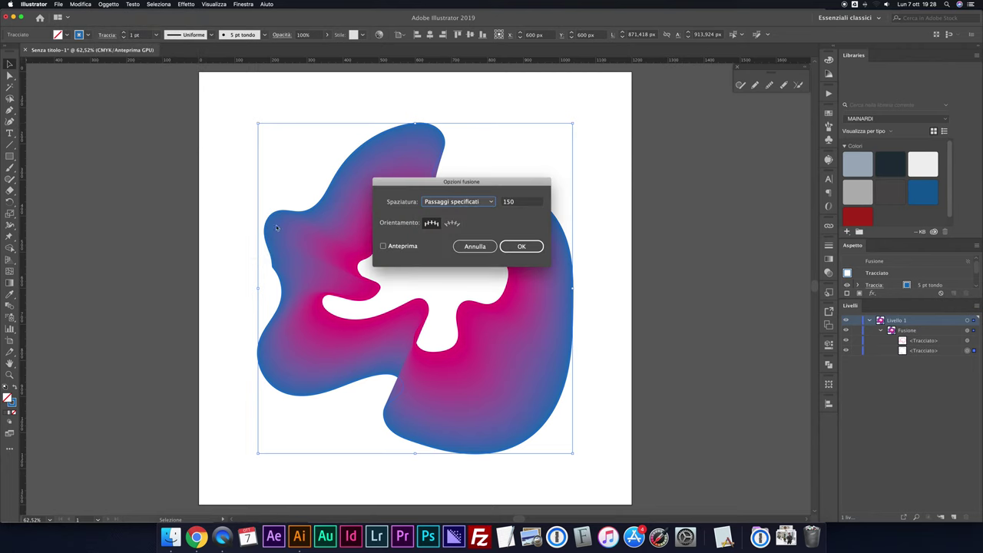
{"action": "left_click", "coordinate": [407, 246]}
{"action": "double_click", "coordinate": [519, 202]}
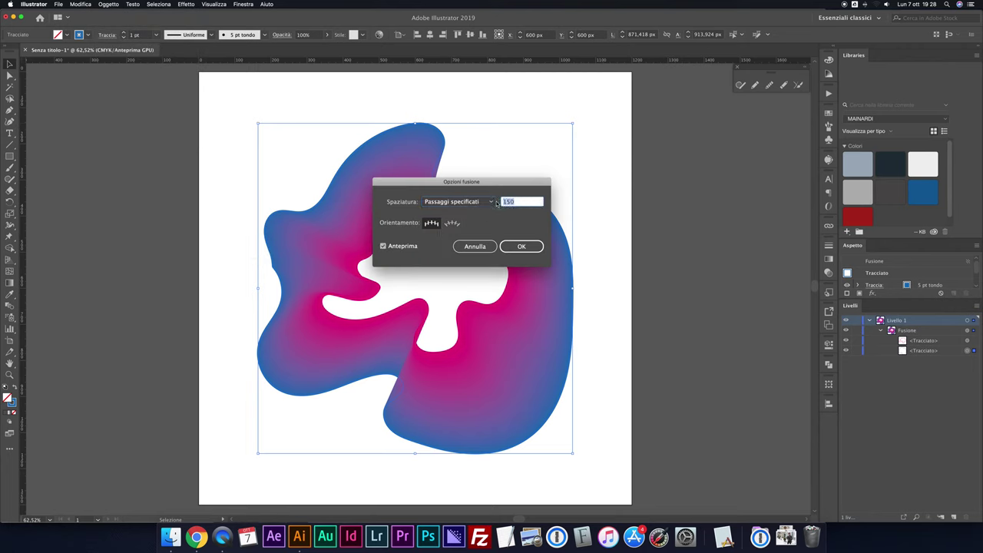
{"action": "type", "text": "100"}
{"action": "key", "text": "Tab"}
{"action": "left_click", "coordinate": [521, 246]}
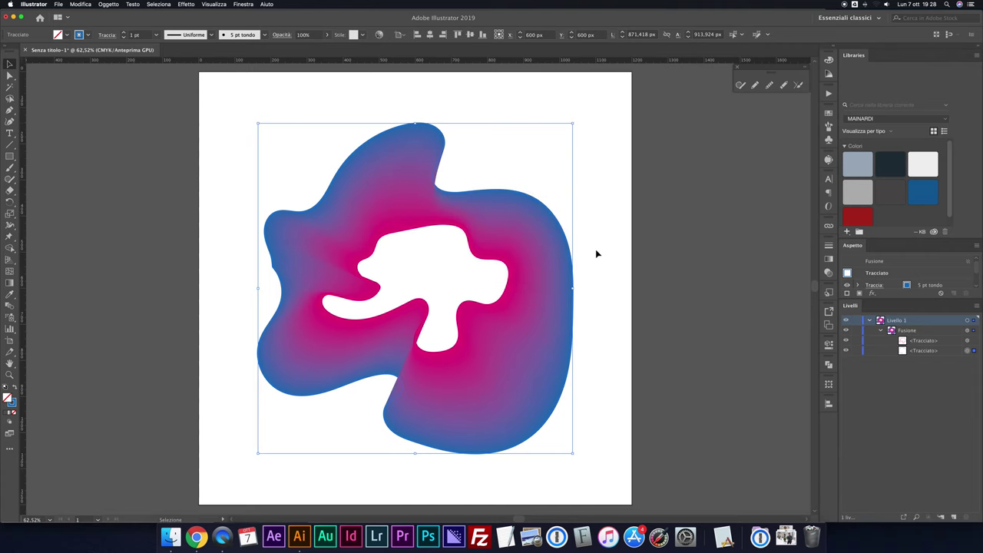
{"action": "key", "text": "super+plus"}
{"action": "key", "text": "super+plus"}
{"action": "key", "text": "super+plus"}
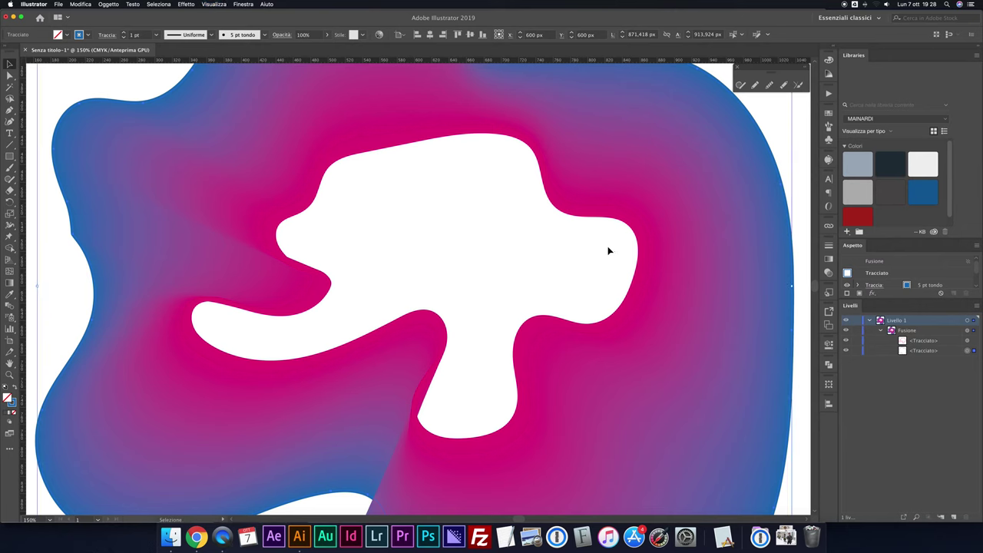
Target the whole blend group and change its Specified Steps to 20 with Preview
{"action": "left_click", "coordinate": [973, 341]}
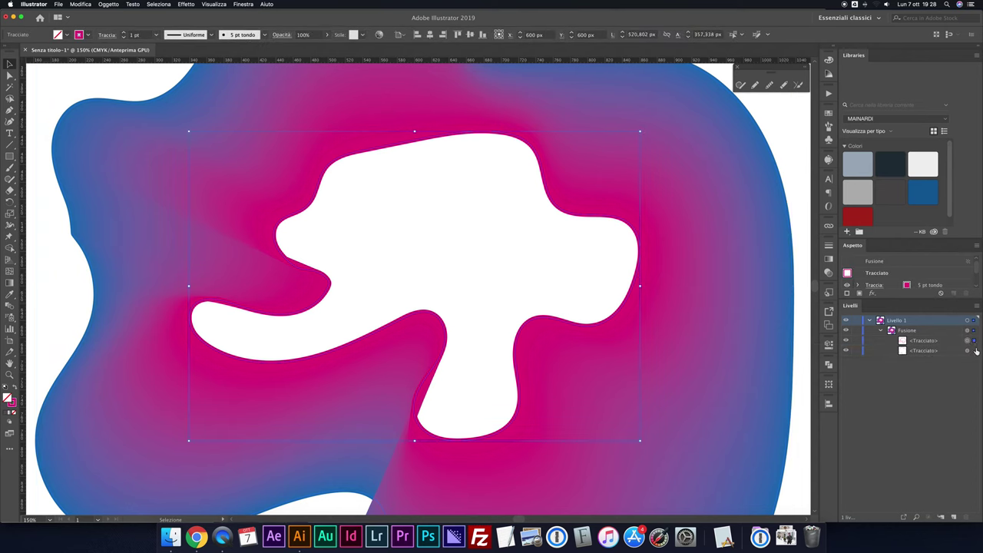
{"action": "left_click", "coordinate": [975, 350]}
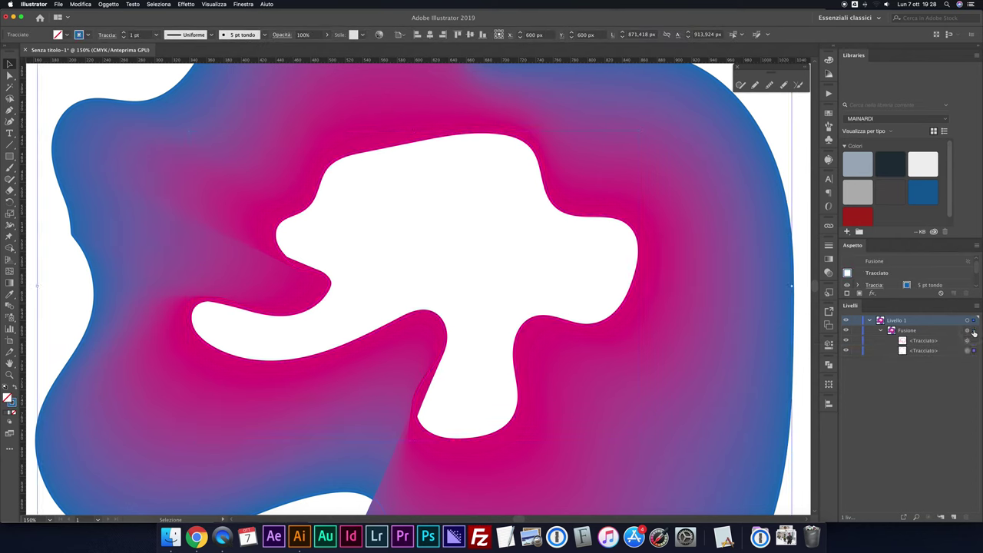
{"action": "left_click", "coordinate": [973, 331]}
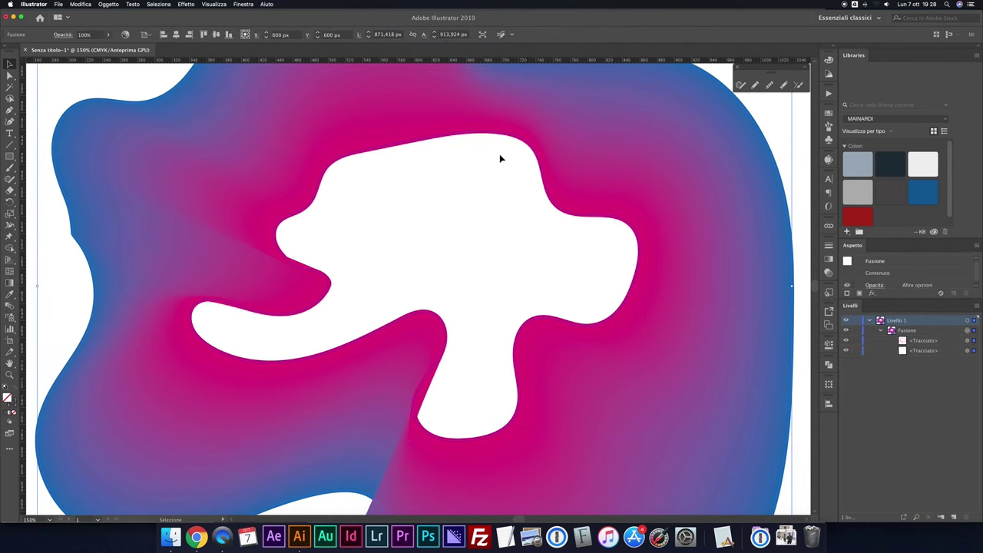
{"action": "left_click", "coordinate": [105, 4]}
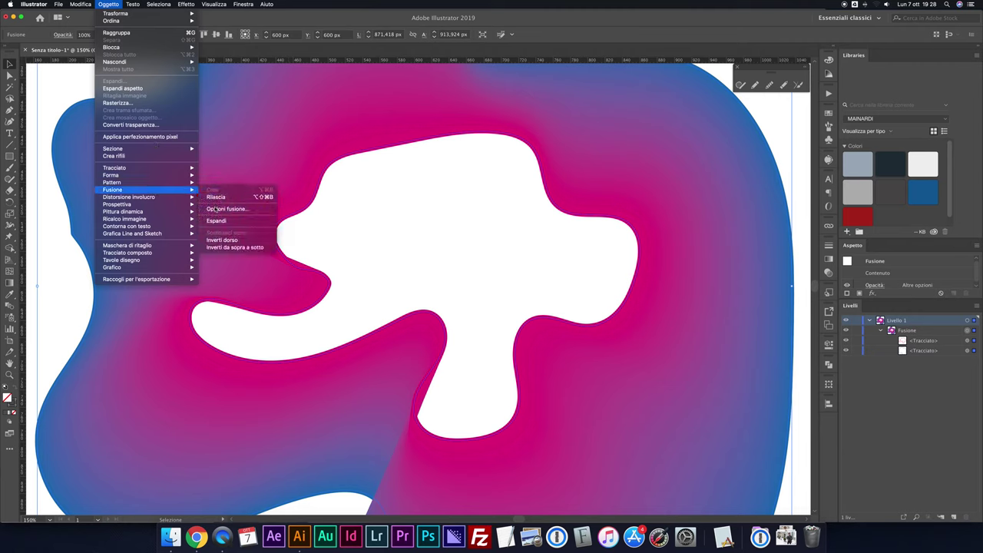
{"action": "left_click", "coordinate": [216, 209]}
{"action": "type", "text": "20"}
{"action": "key", "text": "Tab"}
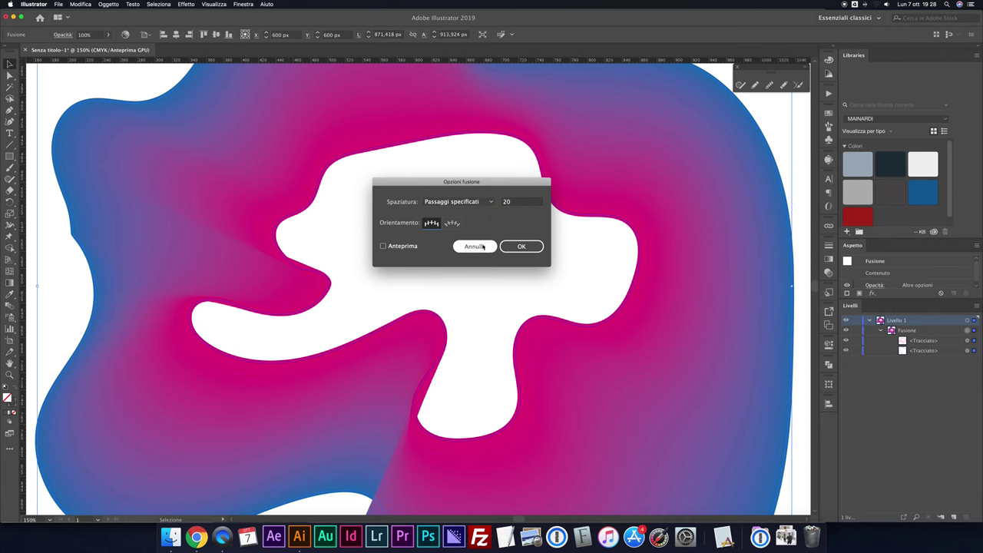
{"action": "left_click", "coordinate": [413, 247]}
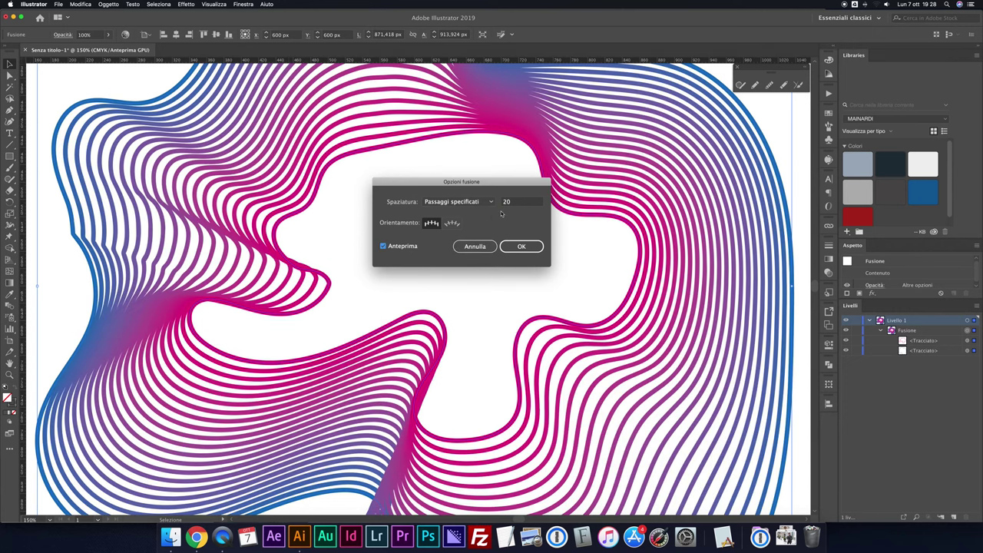
{"action": "left_click", "coordinate": [520, 246]}
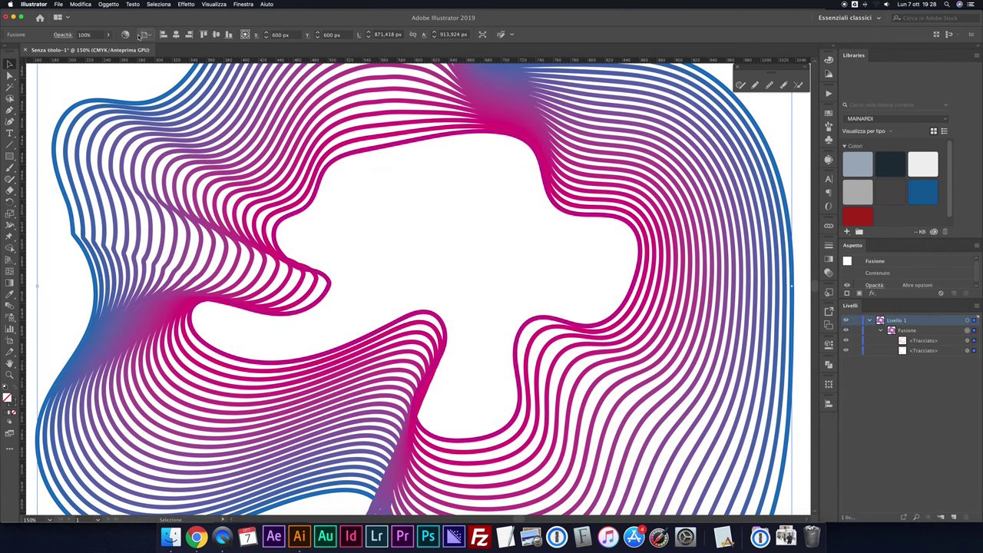
{"action": "left_click", "coordinate": [976, 341]}
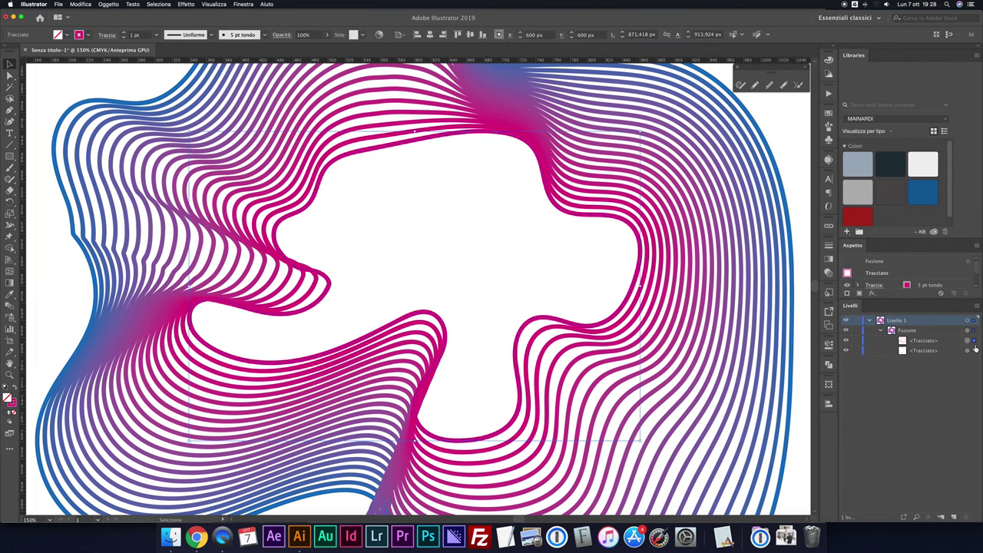
Set the outer blue path's stroke weight to 0.25 pt
{"action": "left_click", "coordinate": [157, 36]}
{"action": "left_click", "coordinate": [157, 55]}
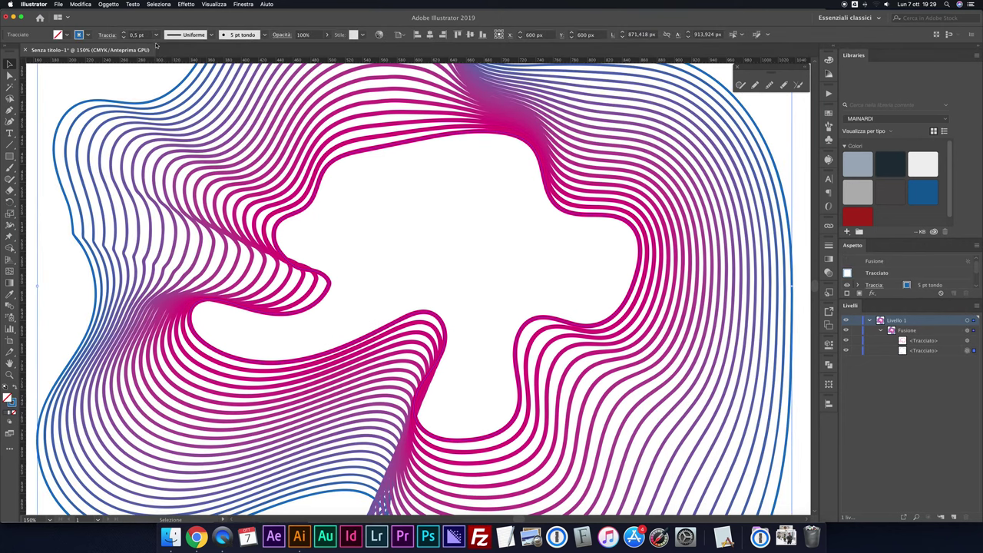
{"action": "left_click", "coordinate": [156, 34]}
{"action": "left_click", "coordinate": [158, 45]}
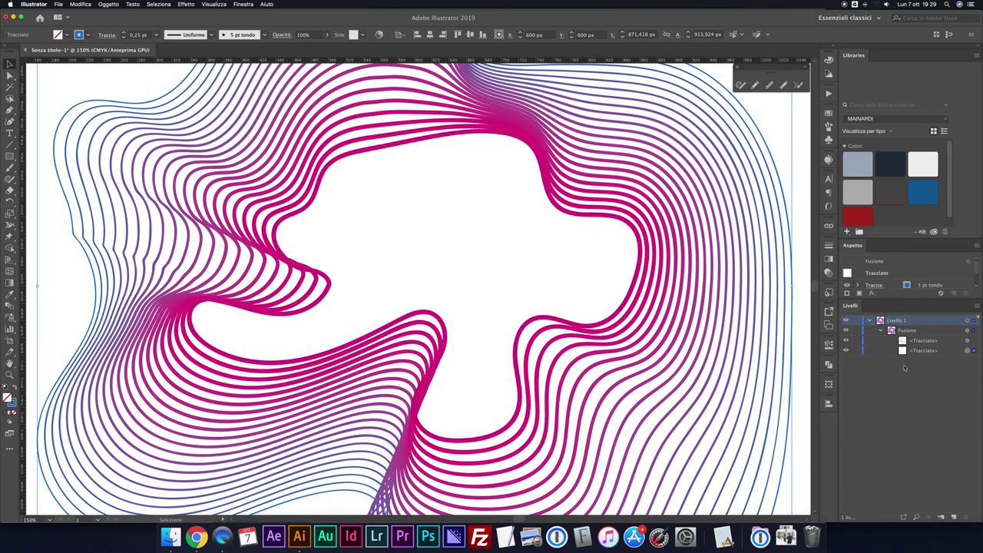
Set the inner magenta path's stroke weight to 0.5 pt and reselect the blend
{"action": "left_click", "coordinate": [974, 340]}
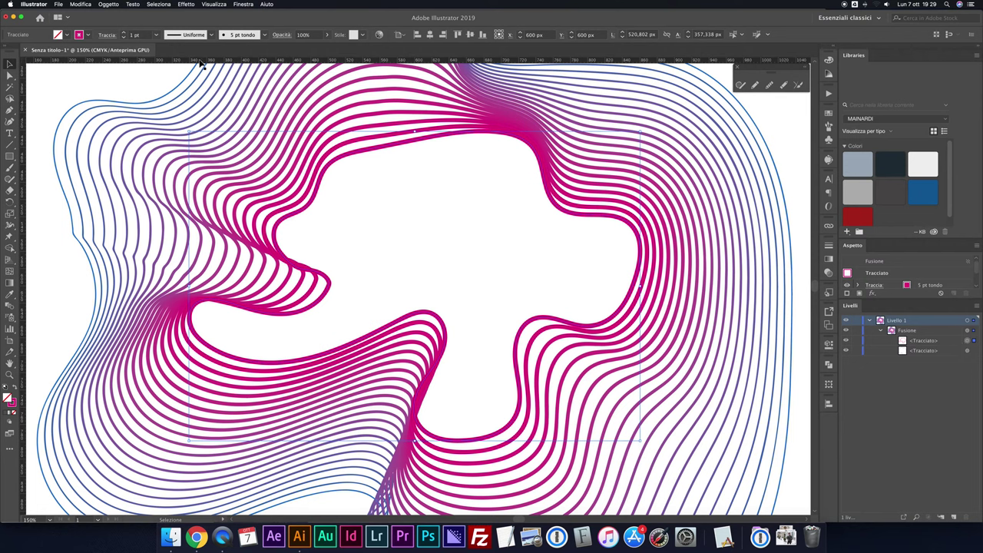
{"action": "left_click", "coordinate": [157, 36]}
{"action": "left_click", "coordinate": [160, 56]}
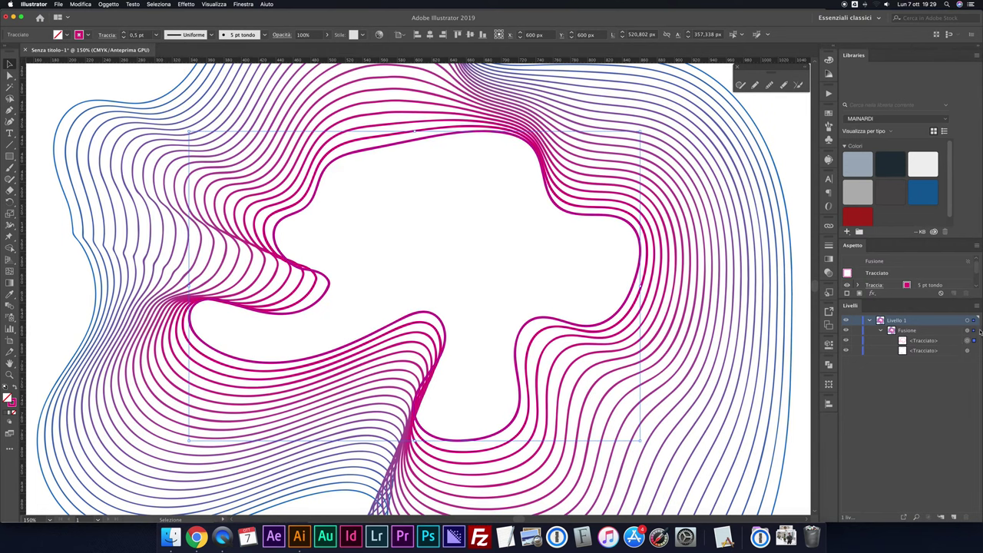
{"action": "left_click", "coordinate": [974, 329]}
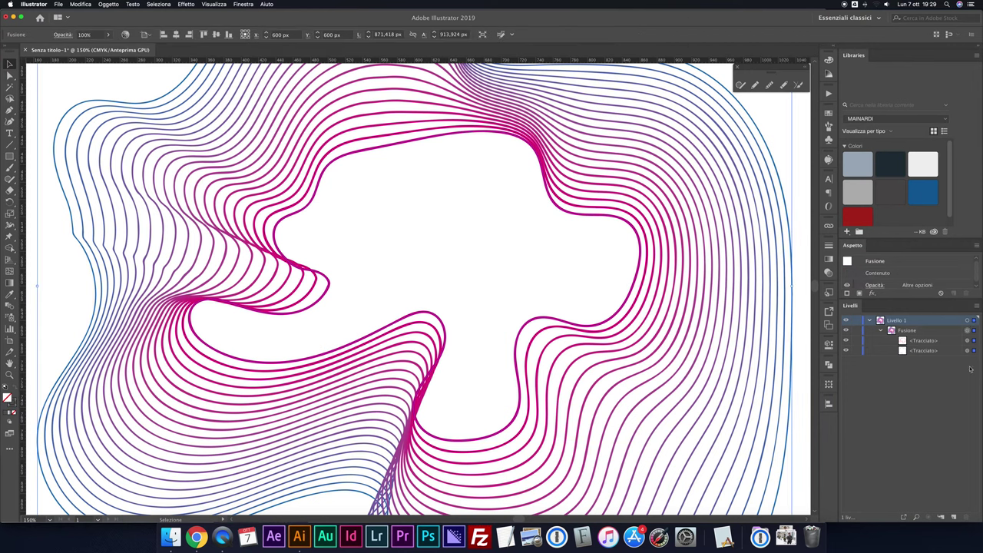
Raise the blend's Specified Steps to 76 with Preview on and apply
{"action": "left_click", "coordinate": [109, 4]}
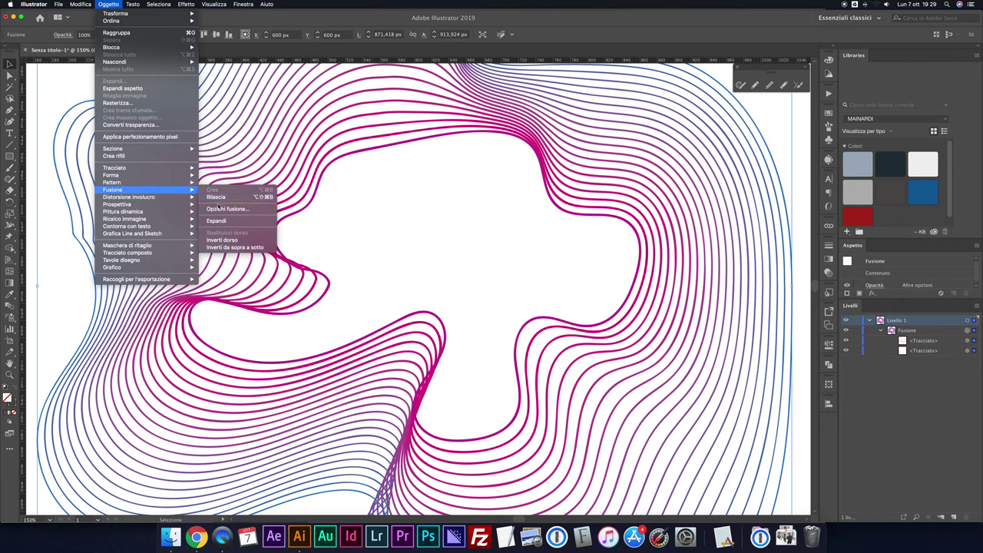
{"action": "left_click", "coordinate": [227, 208]}
{"action": "left_click", "coordinate": [512, 202]}
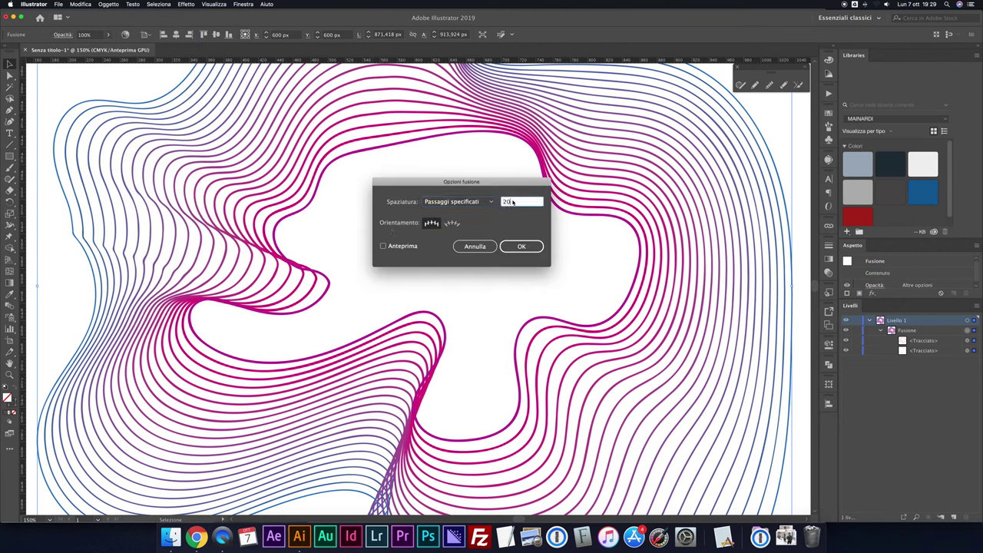
{"action": "left_click", "coordinate": [403, 248]}
{"action": "left_click", "coordinate": [517, 202]}
{"action": "key", "text": "Up"}
{"action": "key", "text": "Up"}
{"action": "key", "text": "Up"}
{"action": "key", "text": "Up"}
{"action": "key", "text": "Up"}
{"action": "key", "text": "Up"}
{"action": "key", "text": "Up"}
{"action": "key", "text": "Up"}
{"action": "key", "text": "Up"}
{"action": "key", "text": "Up"}
{"action": "key", "text": "Up"}
{"action": "key", "text": "Up"}
{"action": "key", "text": "Up"}
{"action": "key", "text": "Up"}
{"action": "key", "text": "Up"}
{"action": "key", "text": "Up"}
{"action": "key", "text": "Up"}
{"action": "key", "text": "Up"}
{"action": "key", "text": "Up"}
{"action": "key", "text": "Up"}
{"action": "key", "text": "Up"}
{"action": "key", "text": "Up"}
{"action": "key", "text": "Up"}
{"action": "key", "text": "Up"}
{"action": "key", "text": "Up"}
{"action": "key", "text": "Up"}
{"action": "key", "text": "Up"}
{"action": "key", "text": "Up"}
{"action": "key", "text": "Up"}
{"action": "key", "text": "Up"}
{"action": "key", "text": "Up"}
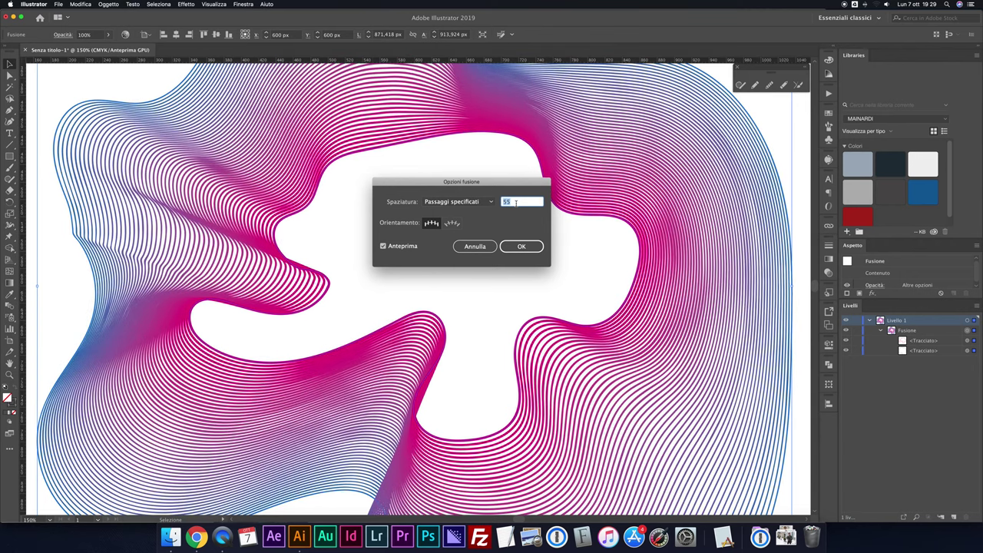
{"action": "key", "text": "Up"}
{"action": "key", "text": "Up"}
{"action": "key", "text": "Up"}
{"action": "key", "text": "Up"}
{"action": "key", "text": "Up"}
{"action": "key", "text": "Up"}
{"action": "key", "text": "Up"}
{"action": "key", "text": "Up"}
{"action": "key", "text": "Up"}
{"action": "key", "text": "Up"}
{"action": "key", "text": "Up"}
{"action": "key", "text": "Up"}
{"action": "key", "text": "Up"}
{"action": "key", "text": "Up"}
{"action": "key", "text": "Up"}
{"action": "key", "text": "Up"}
{"action": "key", "text": "Up"}
{"action": "key", "text": "Up"}
{"action": "key", "text": "Up"}
{"action": "key", "text": "Up"}
{"action": "key", "text": "Up"}
{"action": "left_click", "coordinate": [520, 247]}
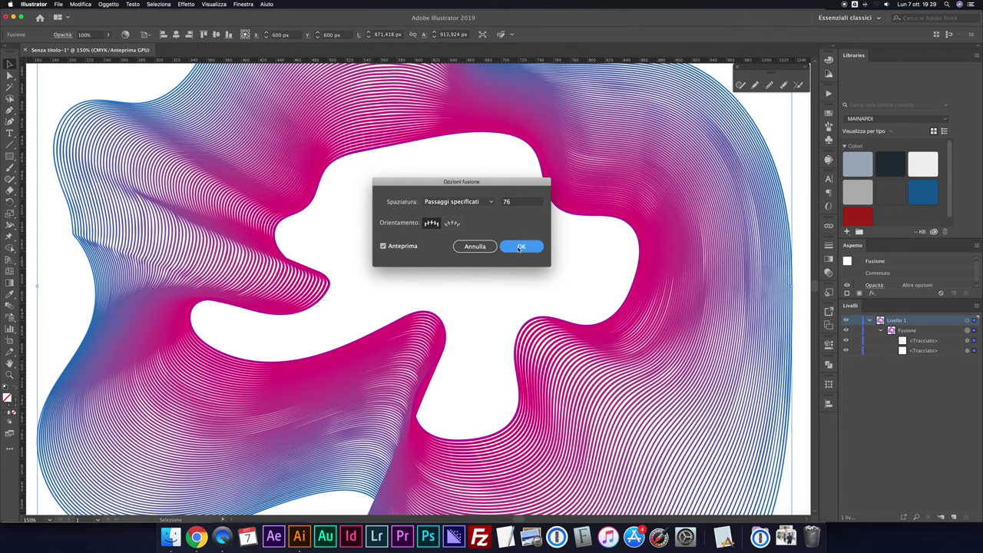
Thin the inner magenta path's stroke to 0.25 pt, then deselect and zoom out
{"action": "left_click", "coordinate": [974, 340]}
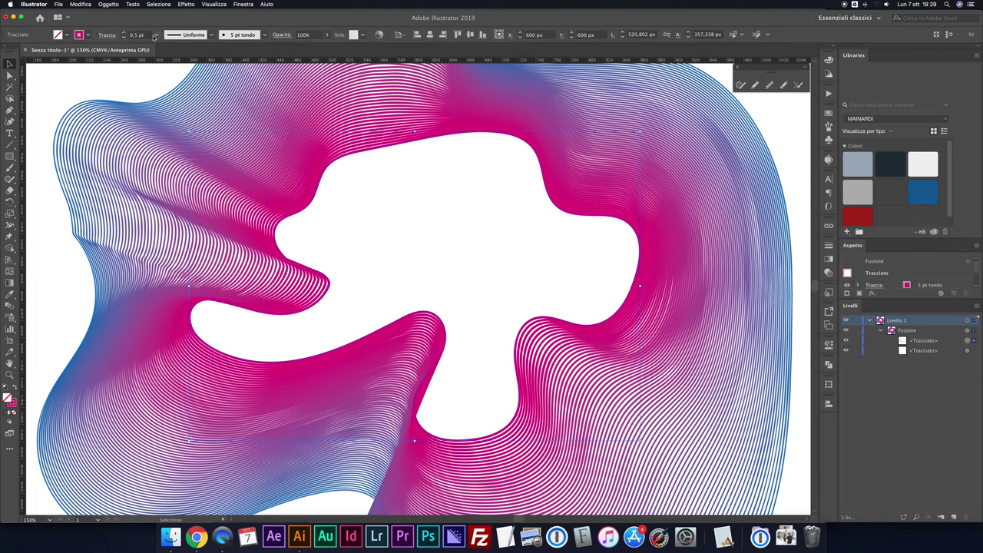
{"action": "left_click", "coordinate": [157, 33]}
{"action": "left_click", "coordinate": [170, 45]}
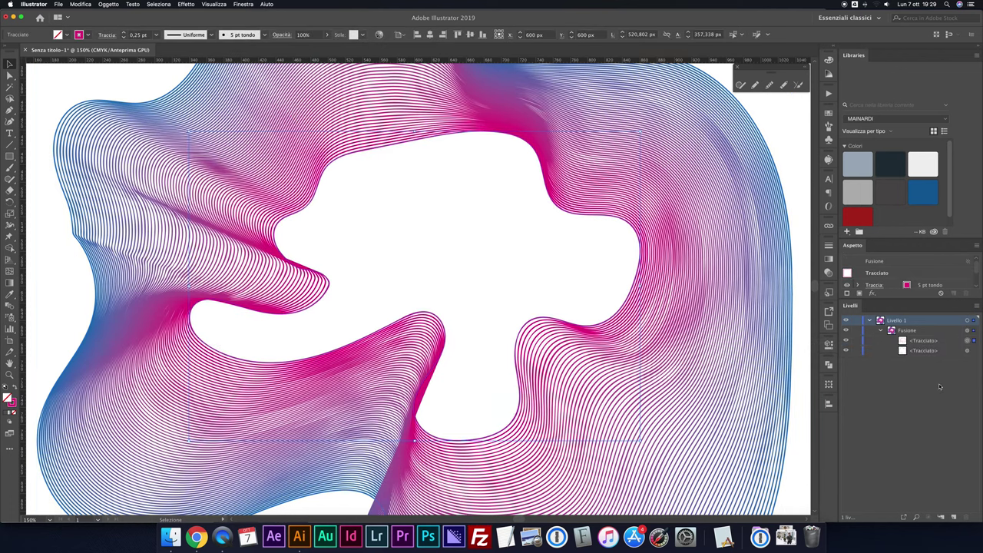
{"action": "left_click", "coordinate": [969, 351]}
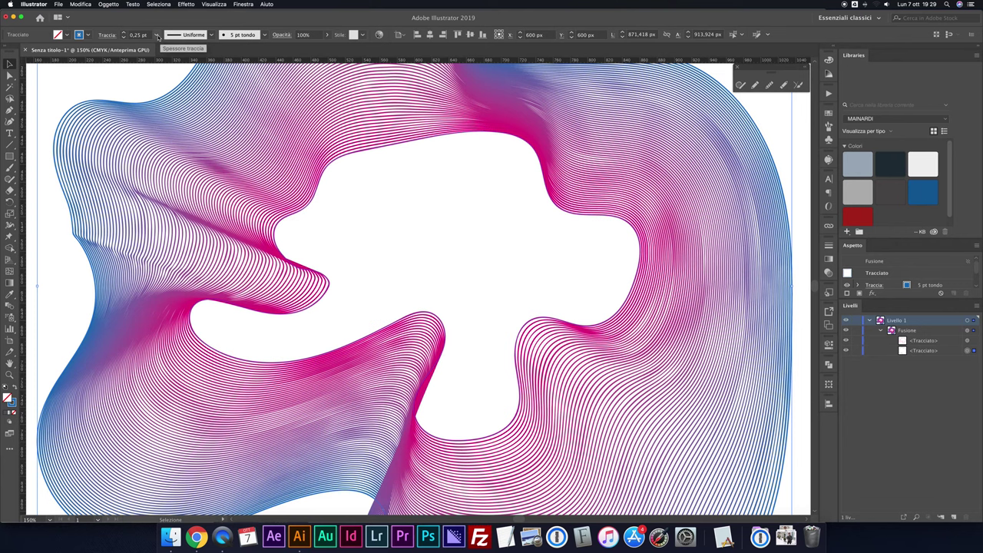
{"action": "left_click", "coordinate": [75, 79]}
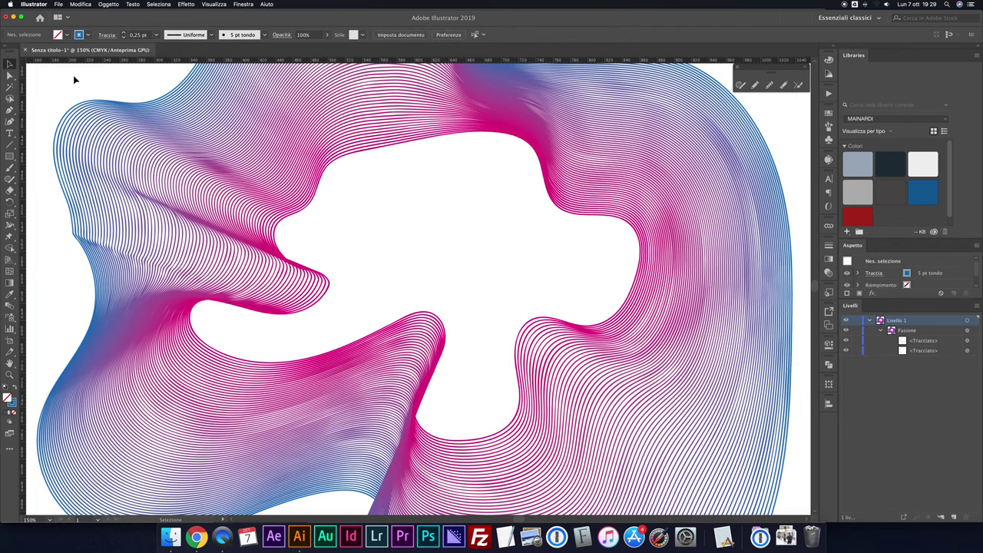
{"action": "key", "text": "ctrl+minus"}
{"action": "key", "text": "ctrl+minus"}
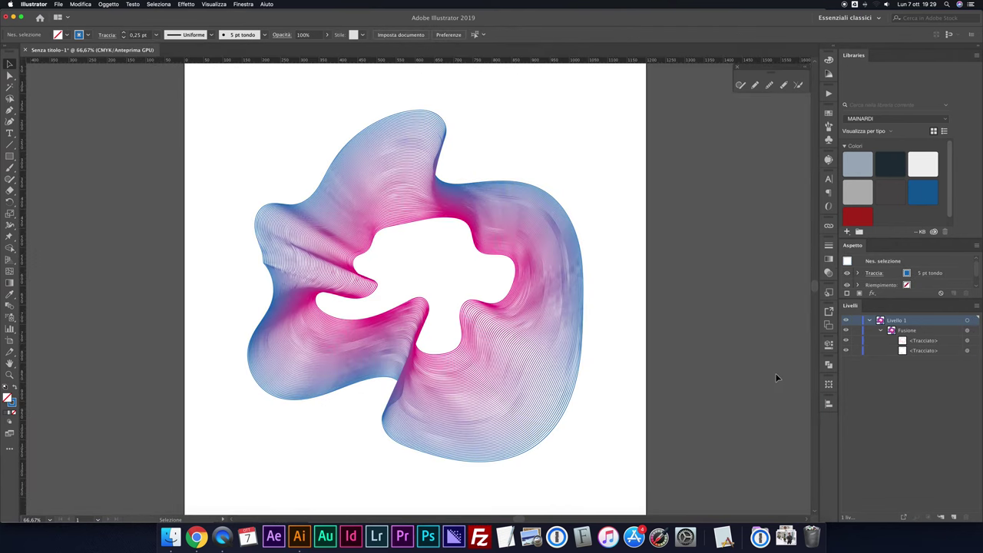
Shrink the inner path, shift it up and right, then reselect the whole blend
{"action": "left_click", "coordinate": [973, 341]}
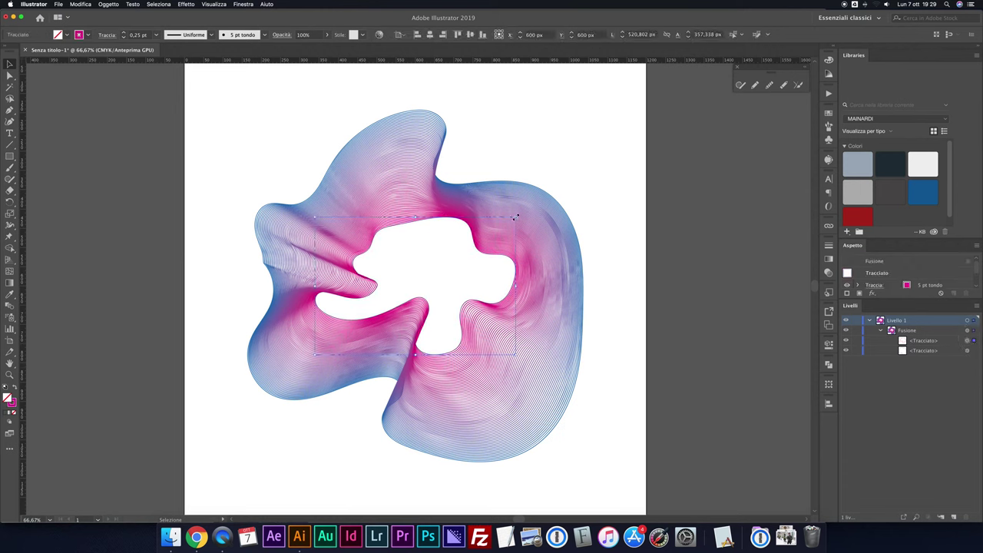
{"action": "left_click_drag", "start_coordinate": [516, 218], "coordinate": [454, 239]}
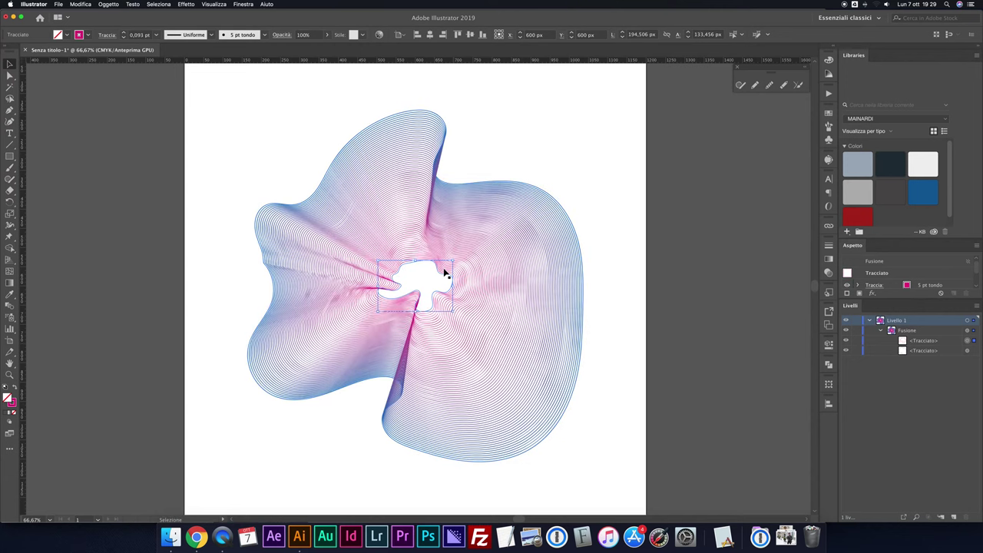
{"action": "left_click_drag", "start_coordinate": [442, 275], "coordinate": [474, 262]}
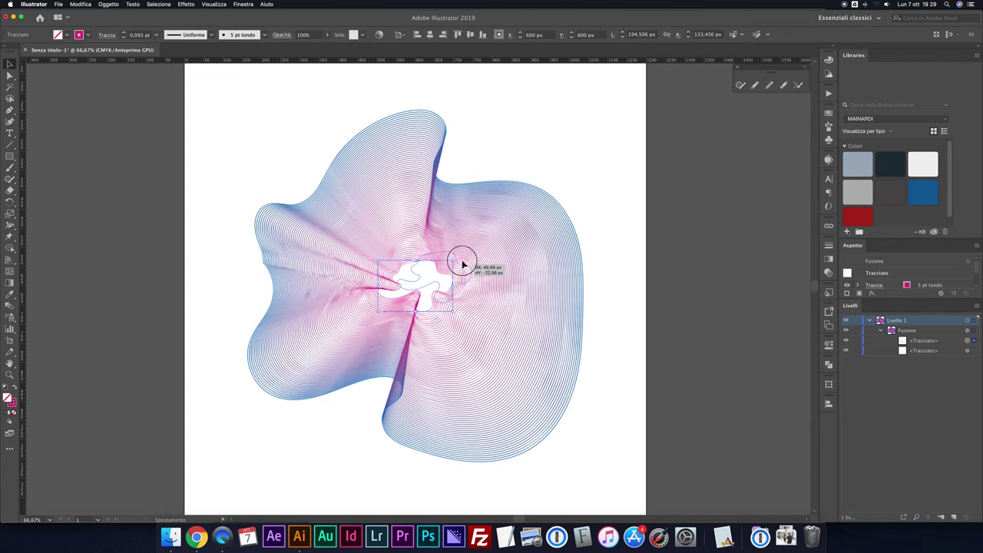
{"action": "left_click_drag", "start_coordinate": [474, 261], "coordinate": [493, 265]}
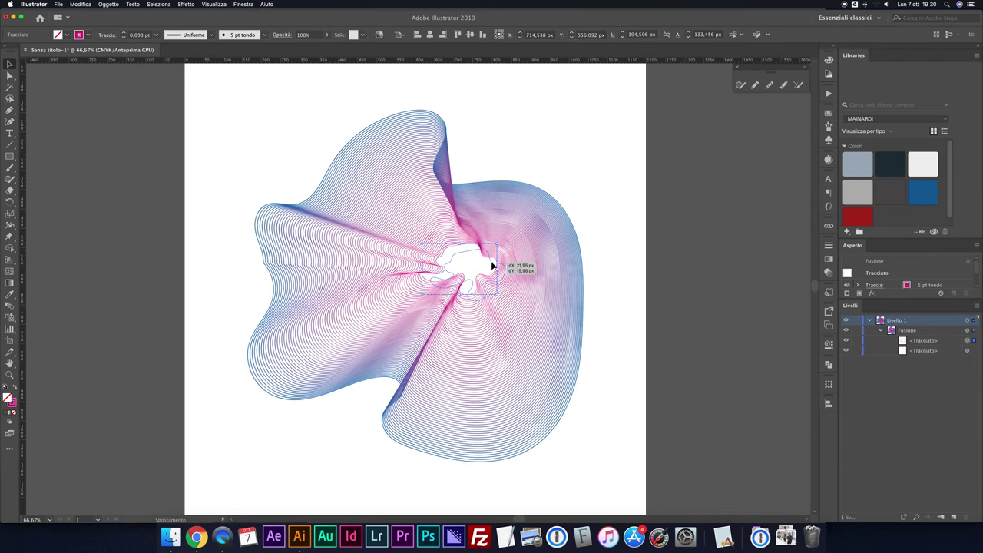
{"action": "left_click", "coordinate": [975, 331]}
{"action": "left_click", "coordinate": [187, 4]}
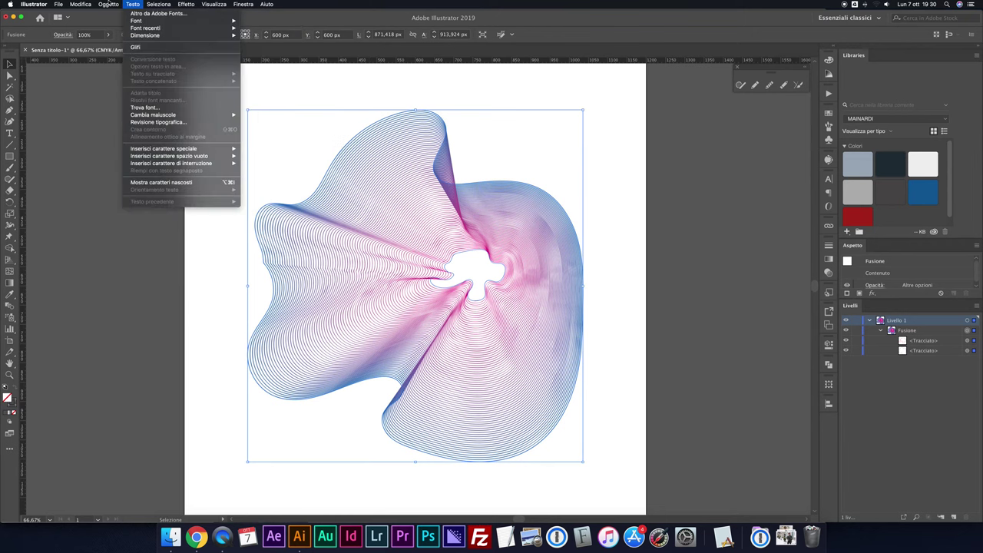
{"action": "mouse_move", "coordinate": [112, 190]}
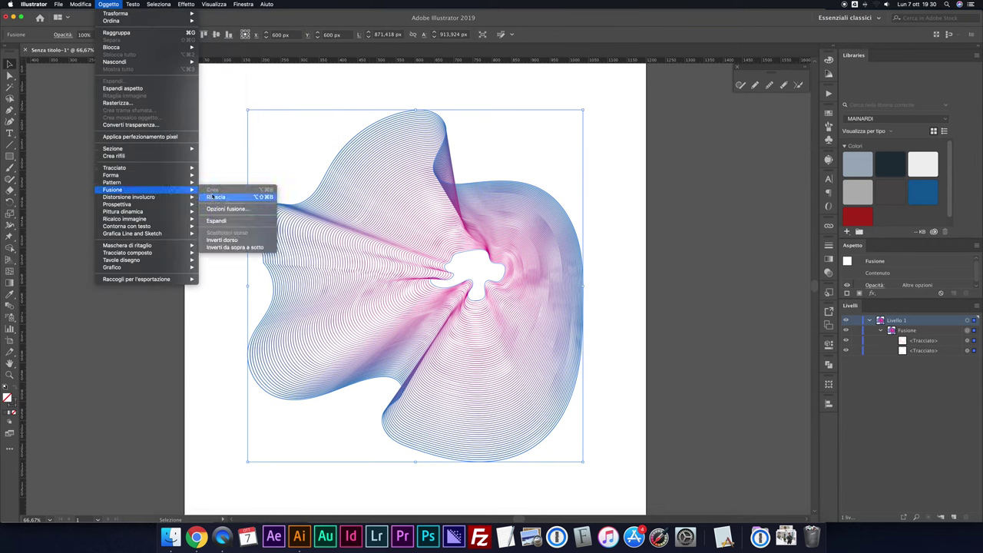
Raise the blend to 120 specified steps with Preview on, then select the inner path
{"action": "left_click", "coordinate": [218, 209]}
{"action": "left_click", "coordinate": [389, 246]}
{"action": "double_click", "coordinate": [516, 203]}
{"action": "type", "text": "120"}
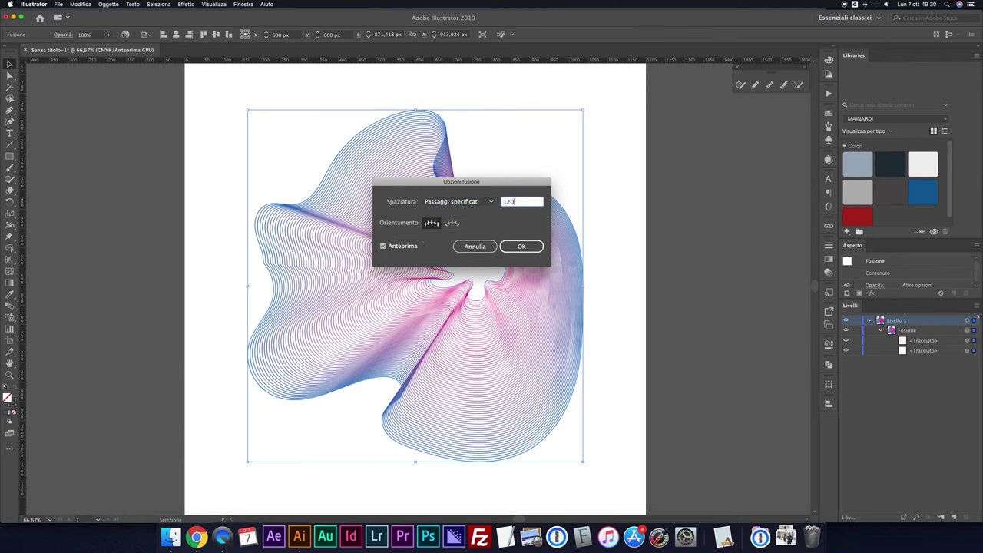
{"action": "key", "text": "Tab"}
{"action": "left_click", "coordinate": [517, 247]}
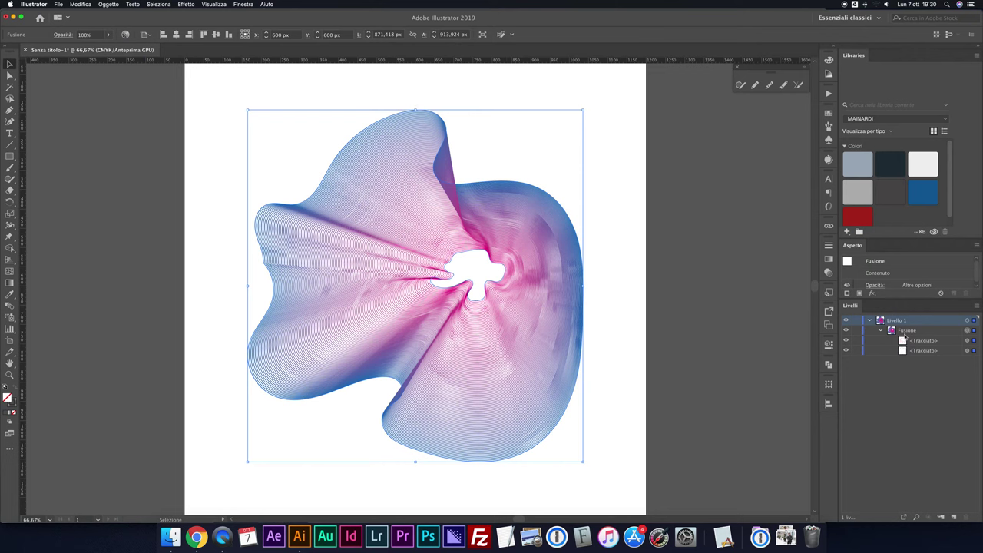
{"action": "left_click", "coordinate": [968, 340]}
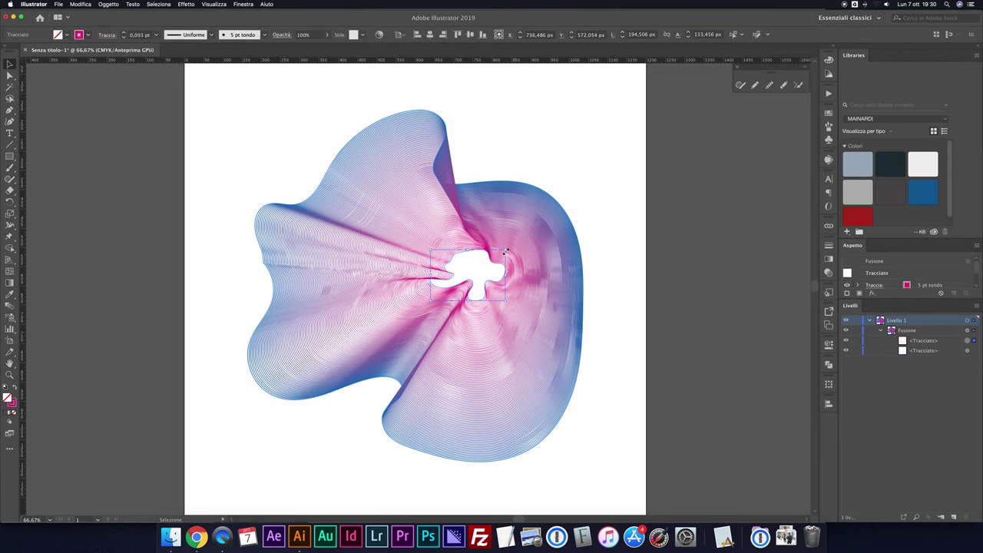
Shrink the inner path slightly and give the outer path a 0,5 pt stroke
{"action": "left_click_drag", "start_coordinate": [507, 250], "coordinate": [490, 262]}
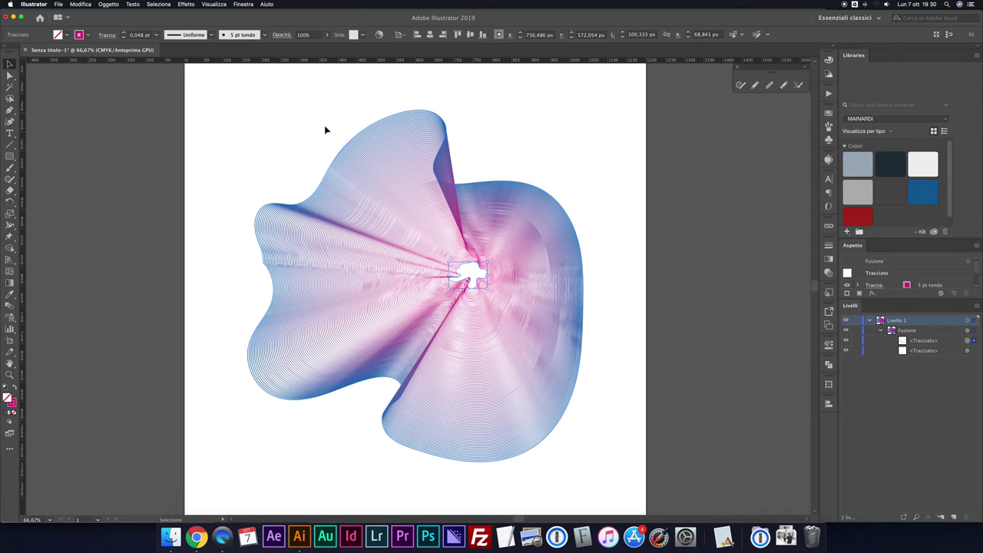
{"action": "left_click_drag", "start_coordinate": [486, 264], "coordinate": [504, 250]}
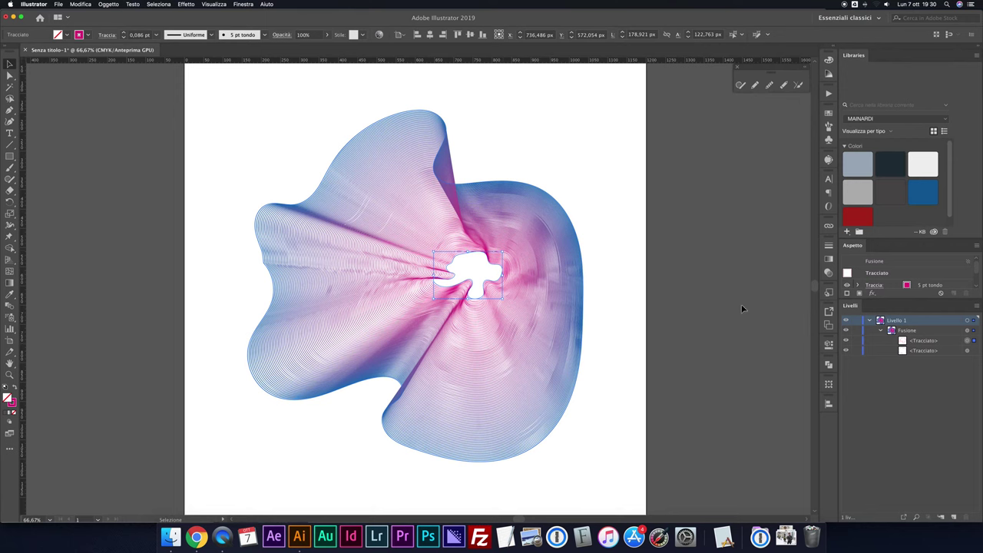
{"action": "left_click", "coordinate": [974, 351]}
{"action": "left_click", "coordinate": [157, 35]}
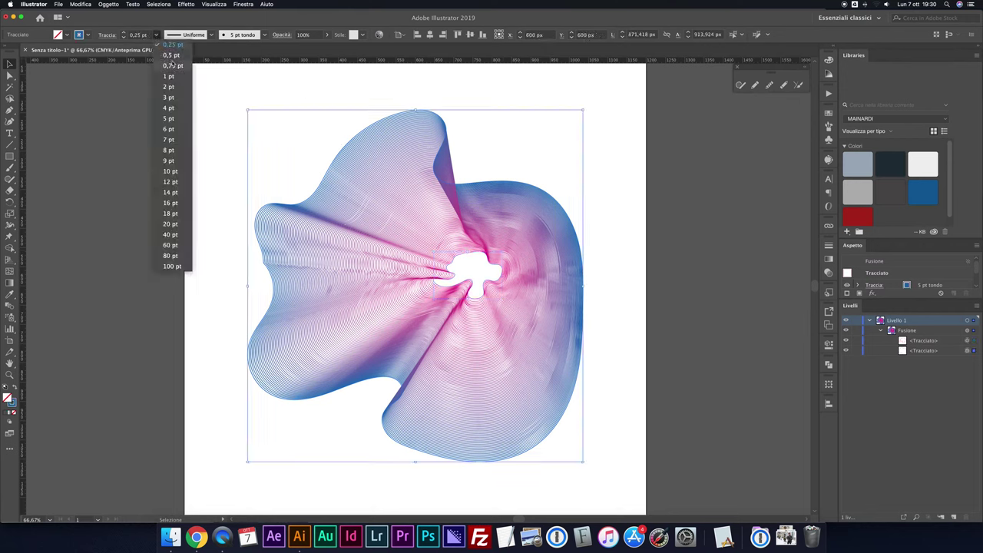
{"action": "left_click", "coordinate": [171, 55]}
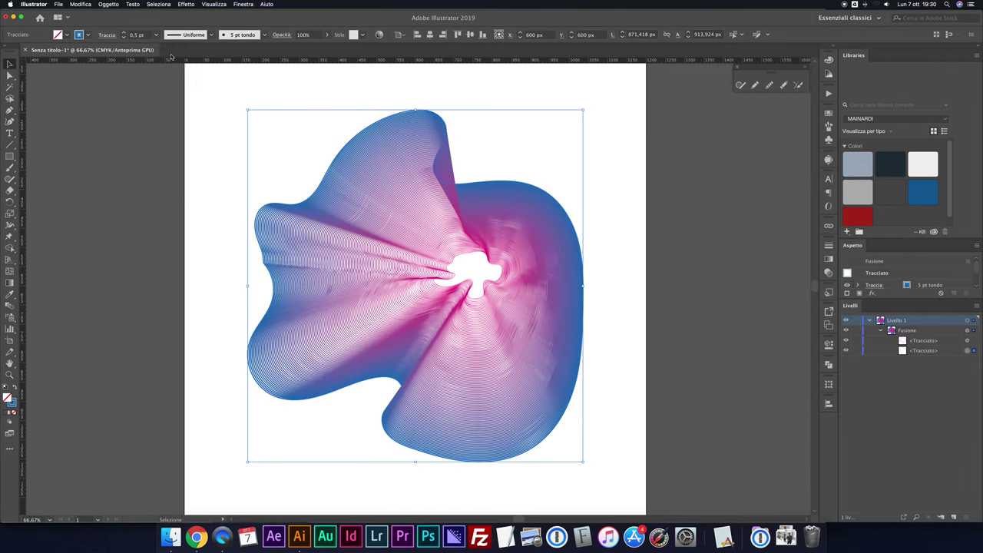
Set the inner path stroke to 0,25 pt and the outer path back to 0,25 pt
{"action": "left_click", "coordinate": [974, 341]}
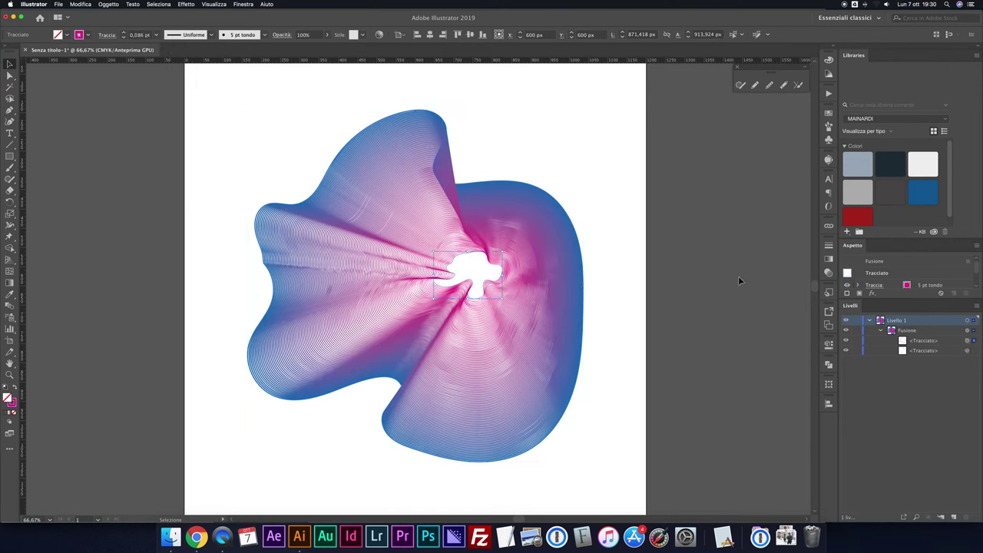
{"action": "left_click", "coordinate": [157, 34]}
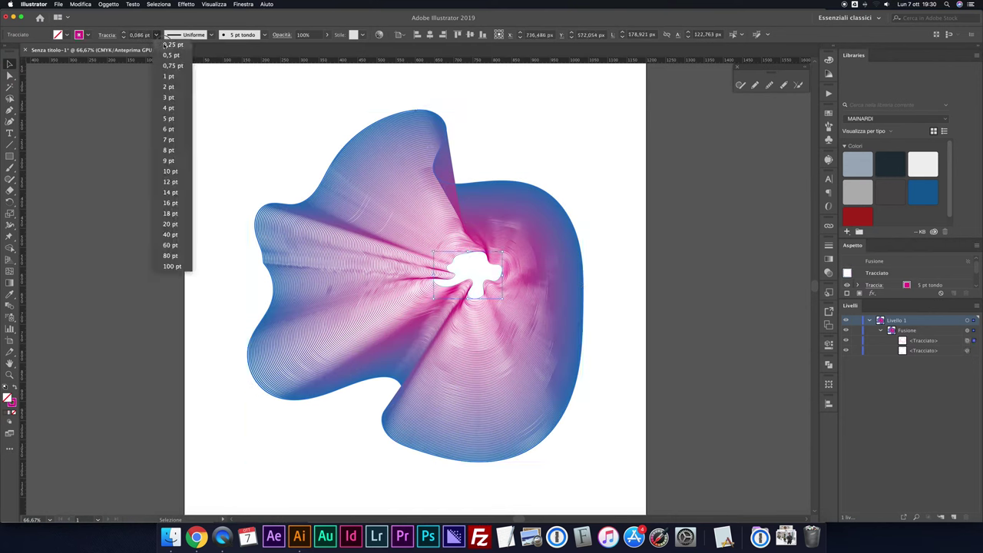
{"action": "left_click", "coordinate": [163, 47]}
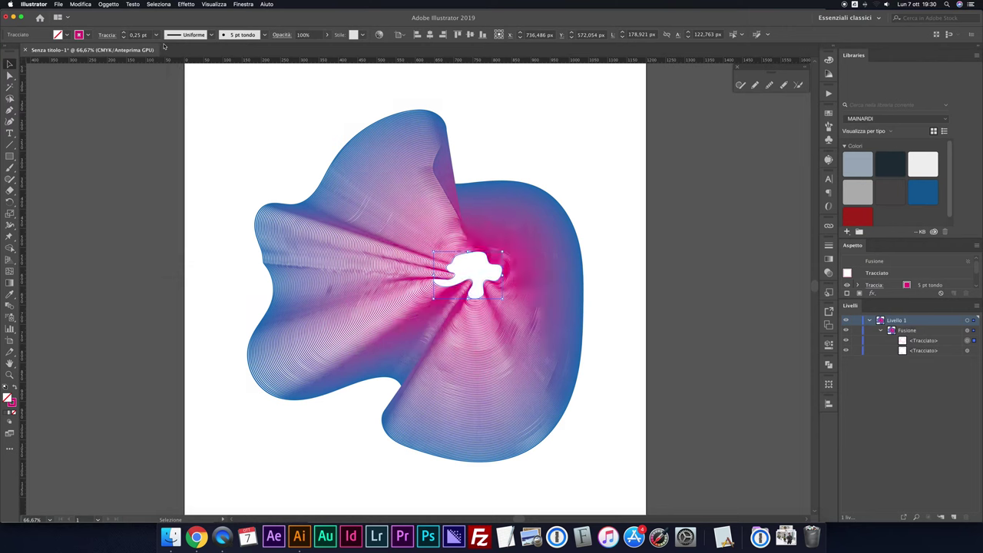
{"action": "left_click", "coordinate": [974, 351]}
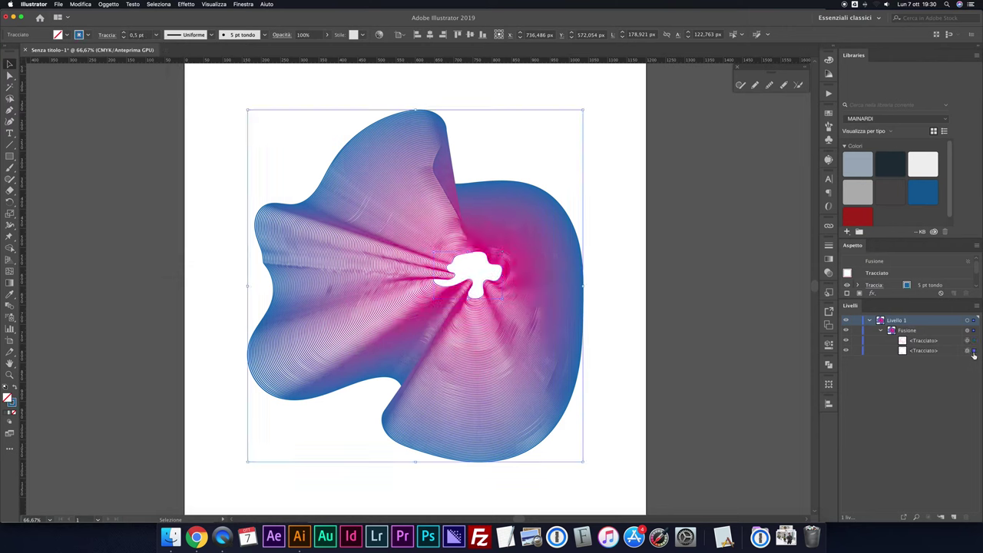
{"action": "left_click", "coordinate": [157, 34]}
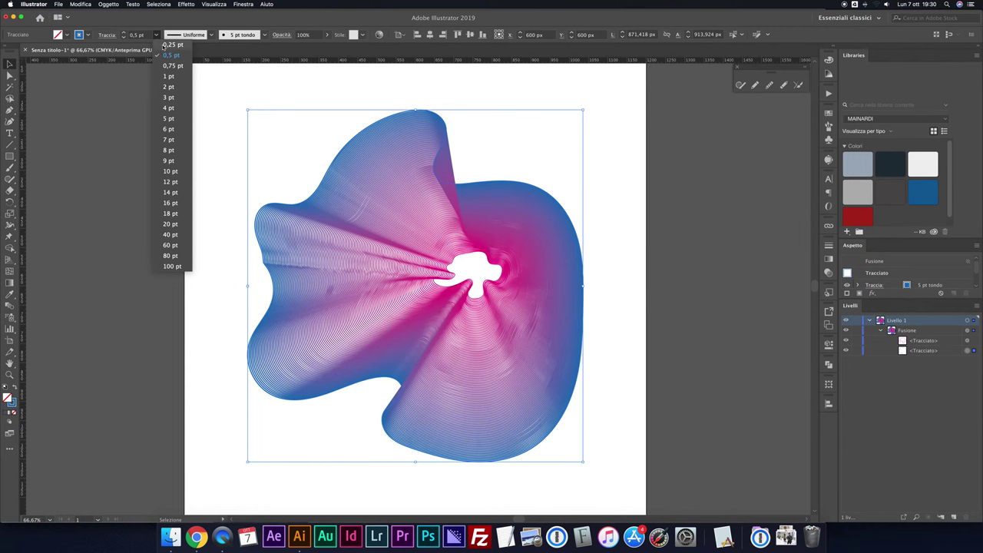
{"action": "left_click", "coordinate": [163, 47]}
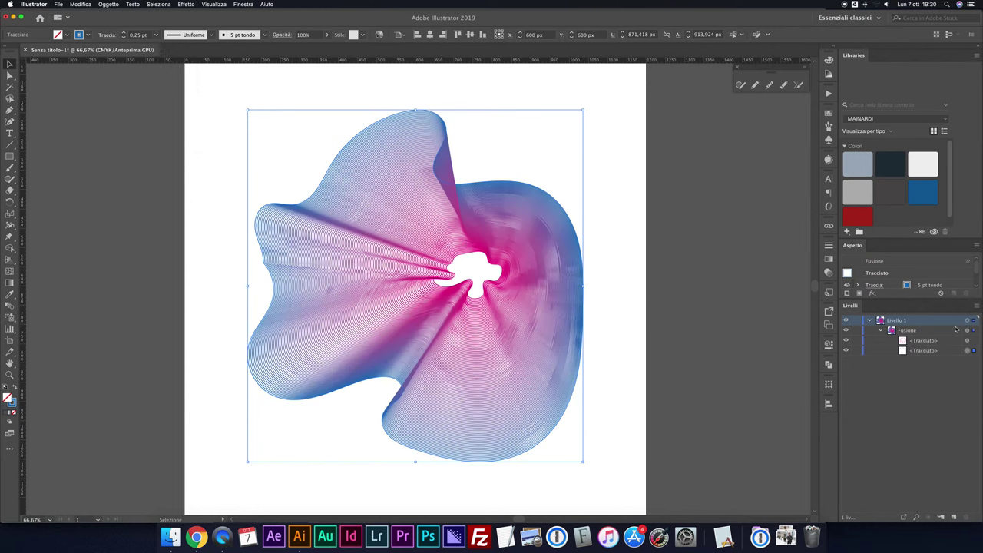
Give the inner path a 0,1 pt stroke and reselect the whole blend
{"action": "left_click", "coordinate": [975, 341]}
{"action": "left_click", "coordinate": [136, 35]}
{"action": "type", "text": "0,1"}
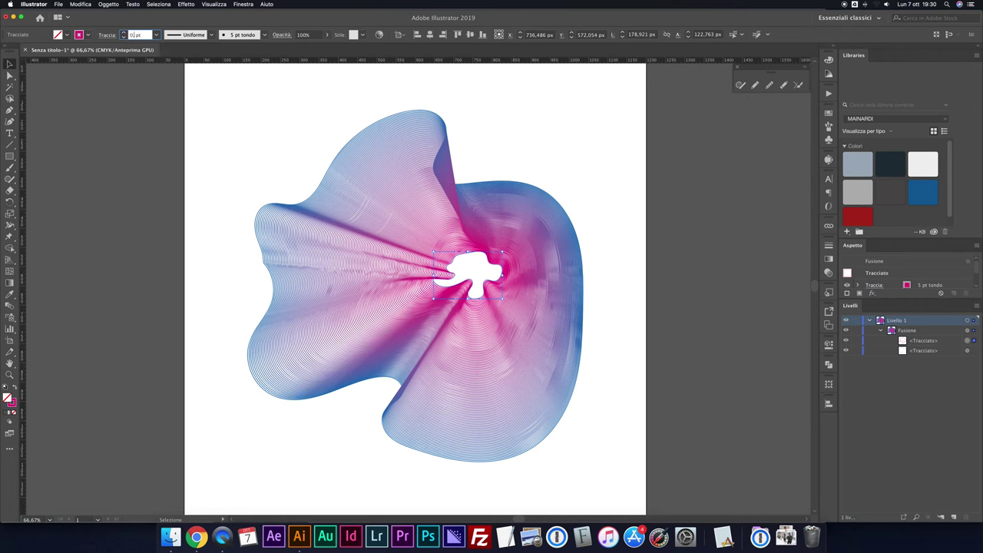
{"action": "key", "text": "Return"}
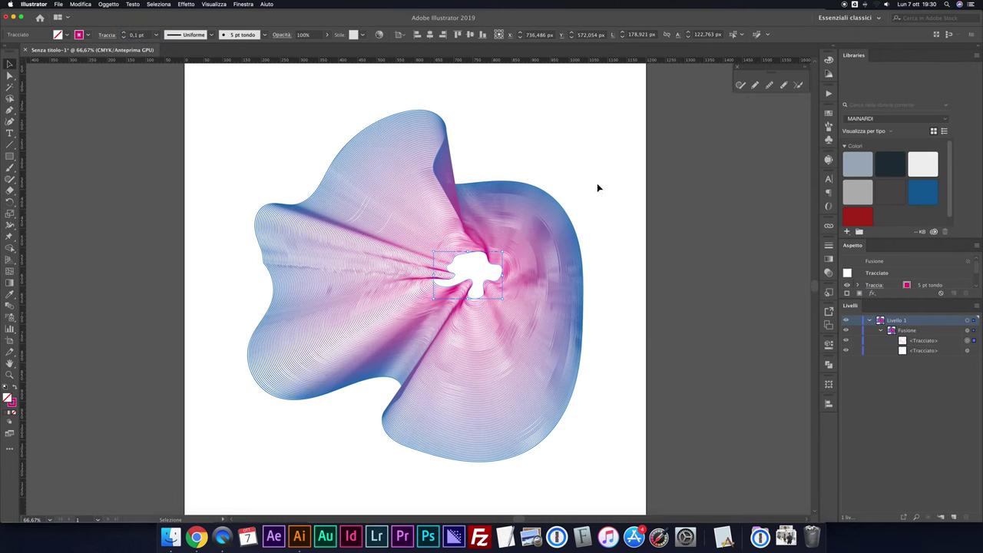
{"action": "left_click", "coordinate": [597, 188]}
{"action": "left_click", "coordinate": [565, 222]}
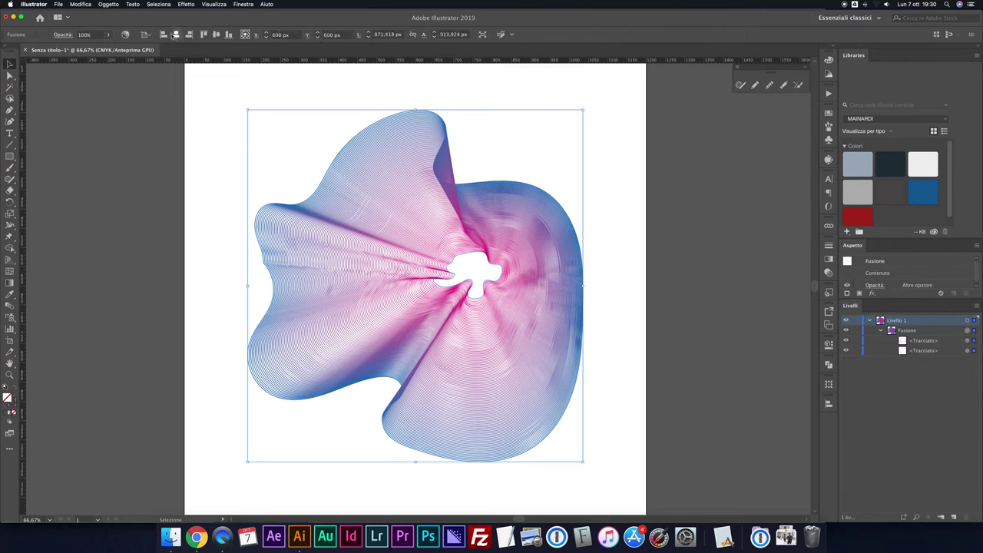
{"action": "left_click", "coordinate": [621, 171]}
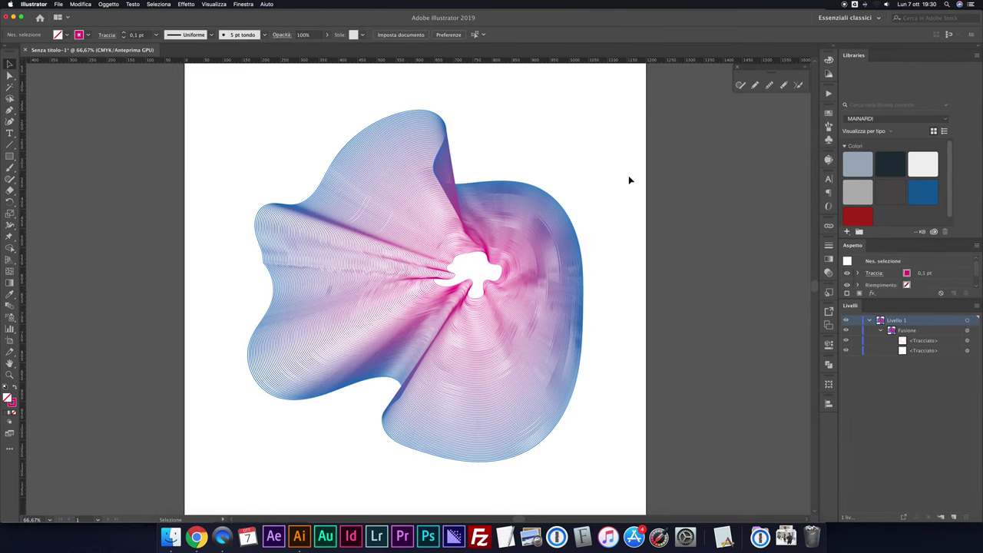
{"action": "key", "text": "ctrl+plus"}
{"action": "key", "text": "ctrl+plus"}
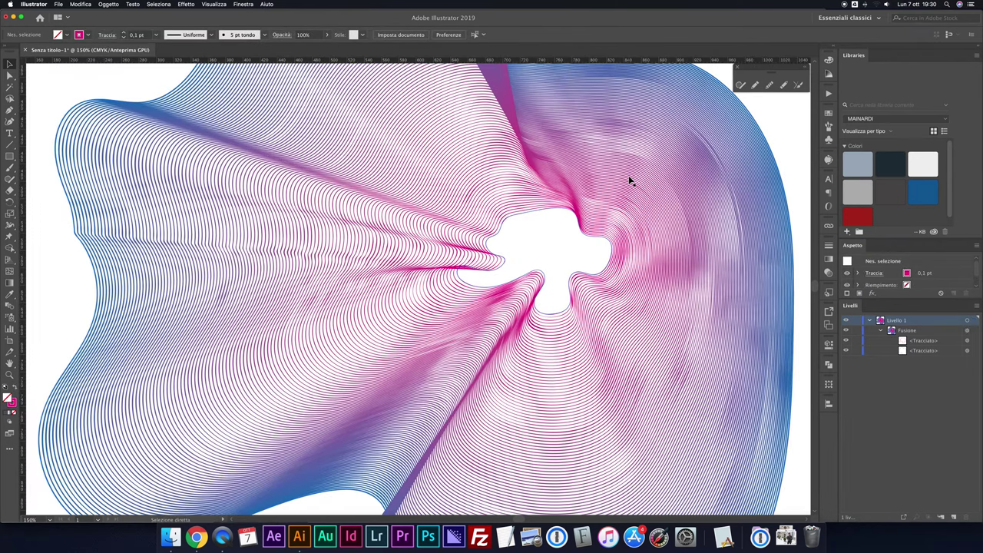
{"action": "key", "text": "ctrl+minus"}
{"action": "key", "text": "ctrl+0"}
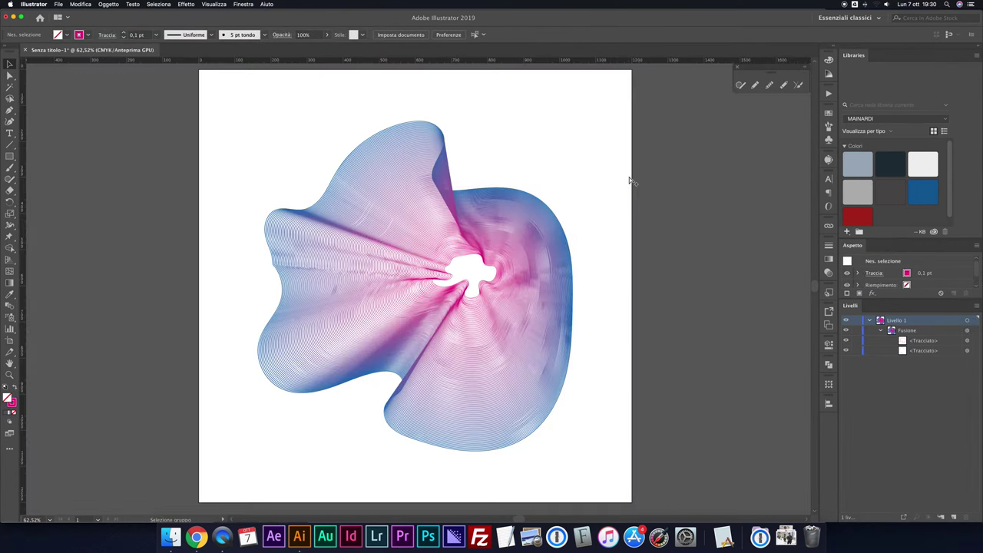